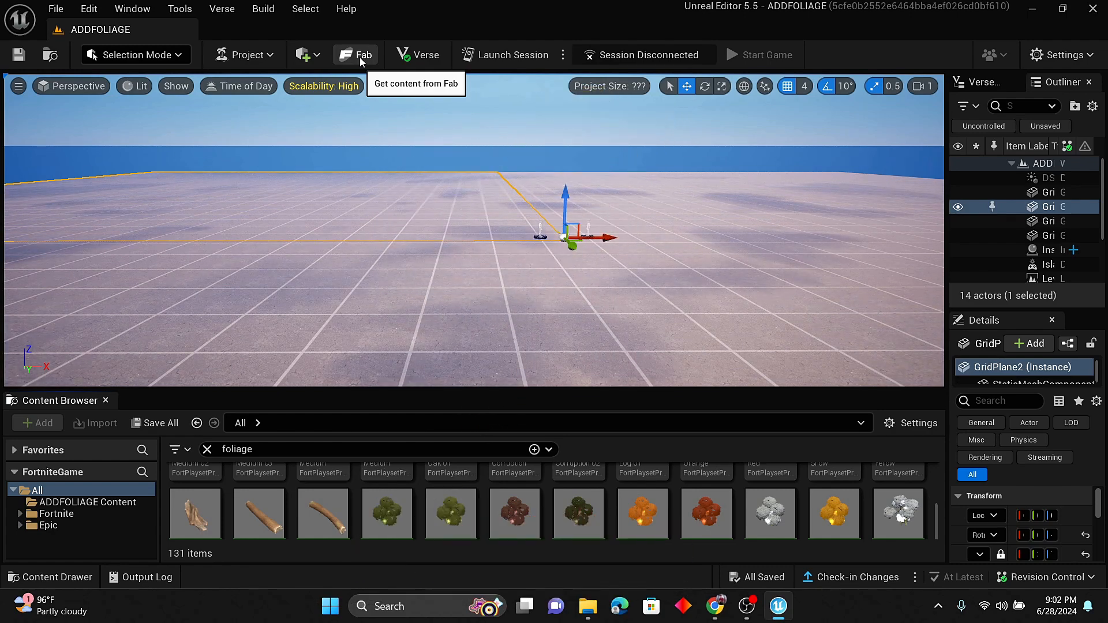
Open the Fab marketplace and search its assets for "plants".
{"action": "left_click", "coordinate": [360, 59]}
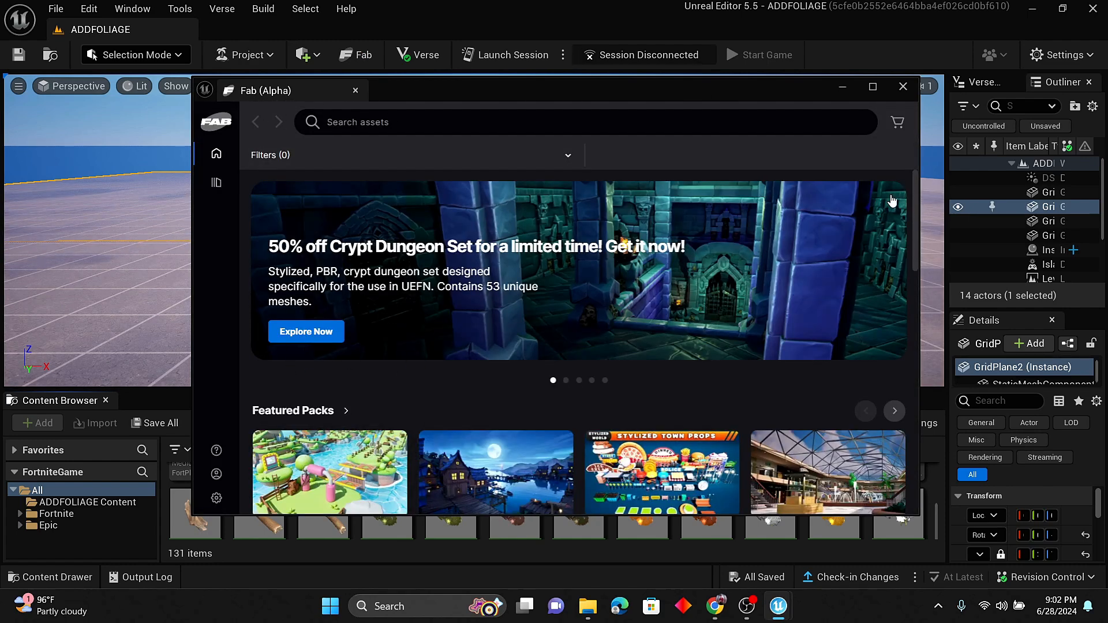
{"action": "left_click_drag", "start_coordinate": [916, 206], "coordinate": [923, 405]}
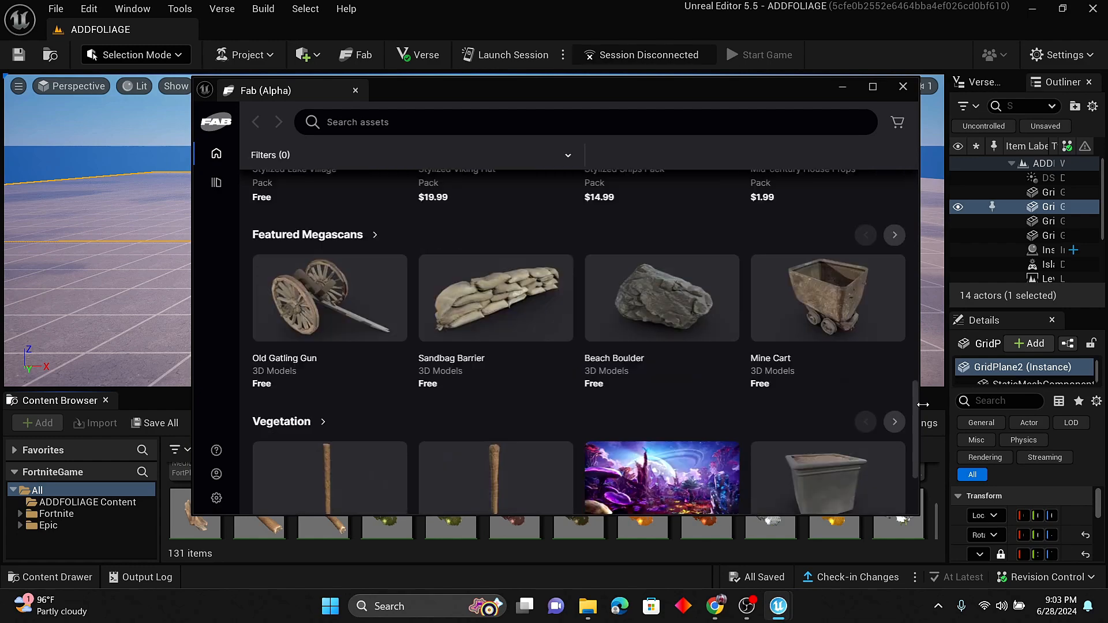
{"action": "left_click_drag", "start_coordinate": [923, 323], "coordinate": [917, 179]}
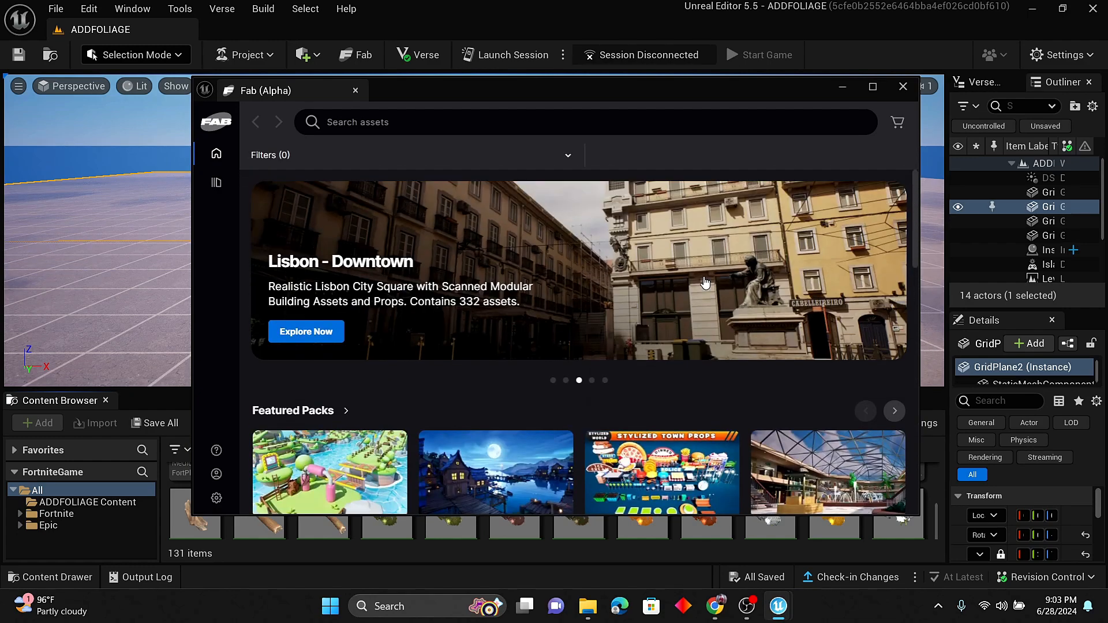
{"action": "left_click", "coordinate": [342, 122]}
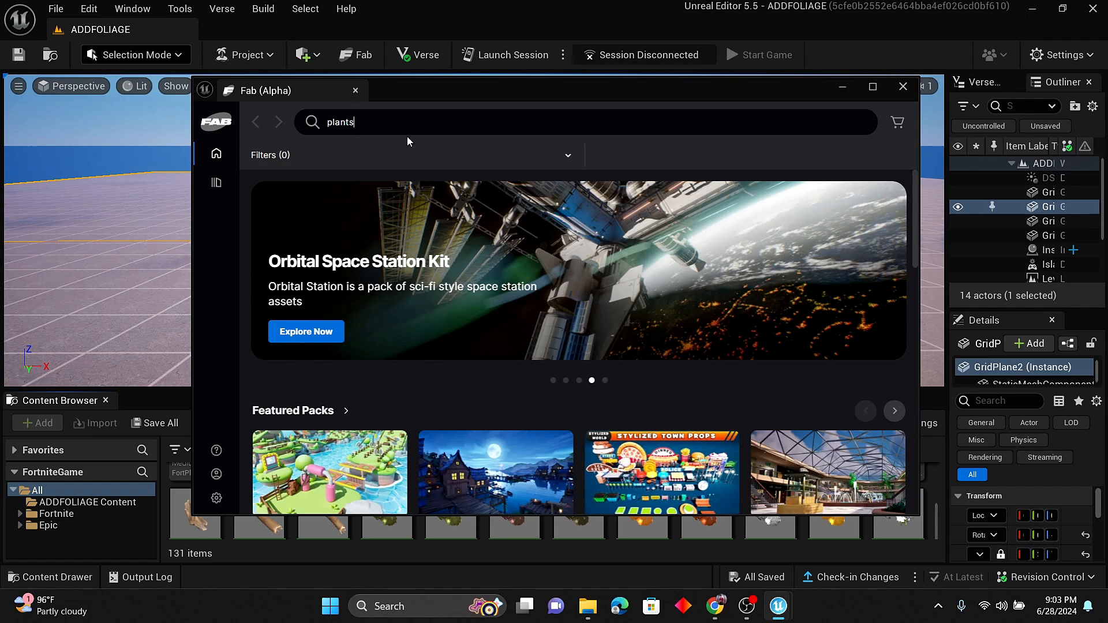
{"action": "key", "text": "Return"}
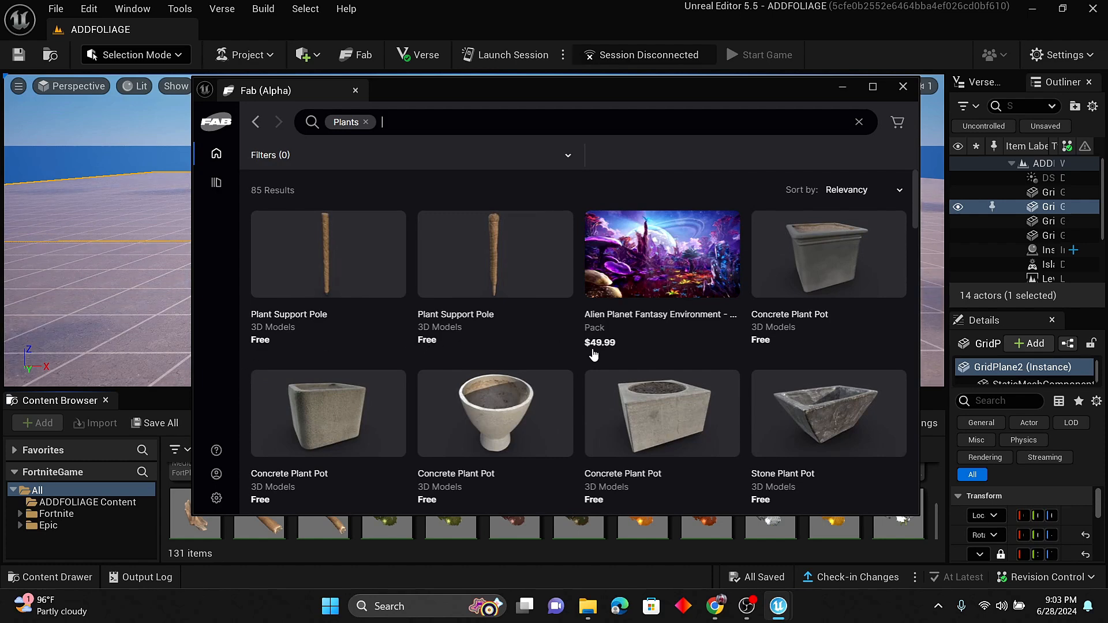
Browse the plant results and sort them by Price (Low - High).
{"action": "scroll", "coordinate": [578, 342], "scroll_direction": "down", "scroll_amount": 3}
{"action": "scroll", "coordinate": [579, 340], "scroll_direction": "down", "scroll_amount": 3}
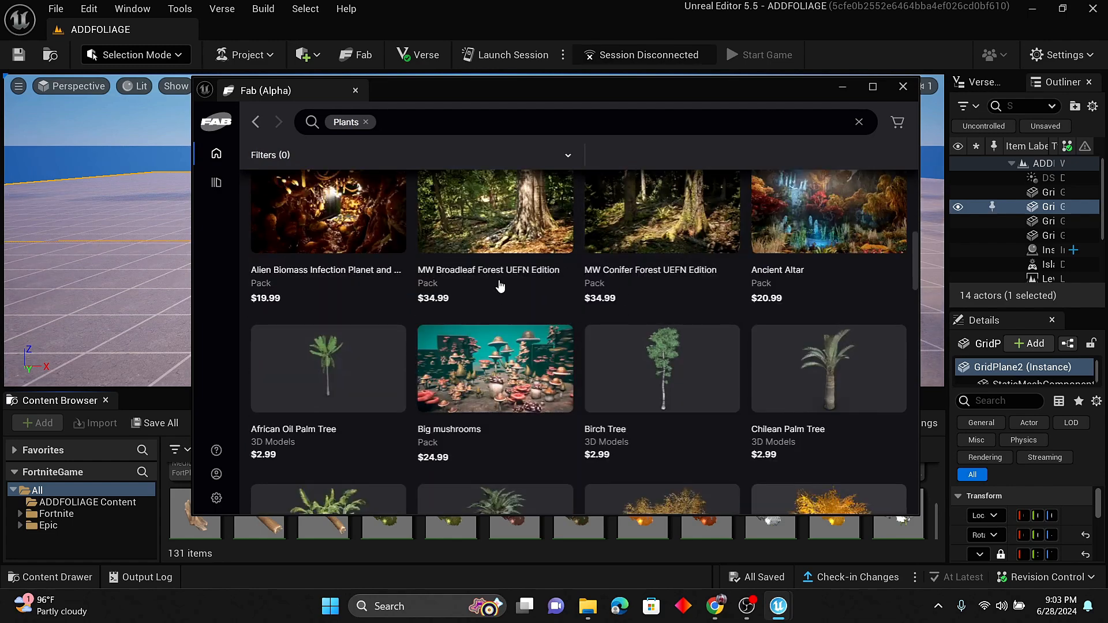
{"action": "scroll", "coordinate": [776, 303], "scroll_direction": "up", "scroll_amount": 8}
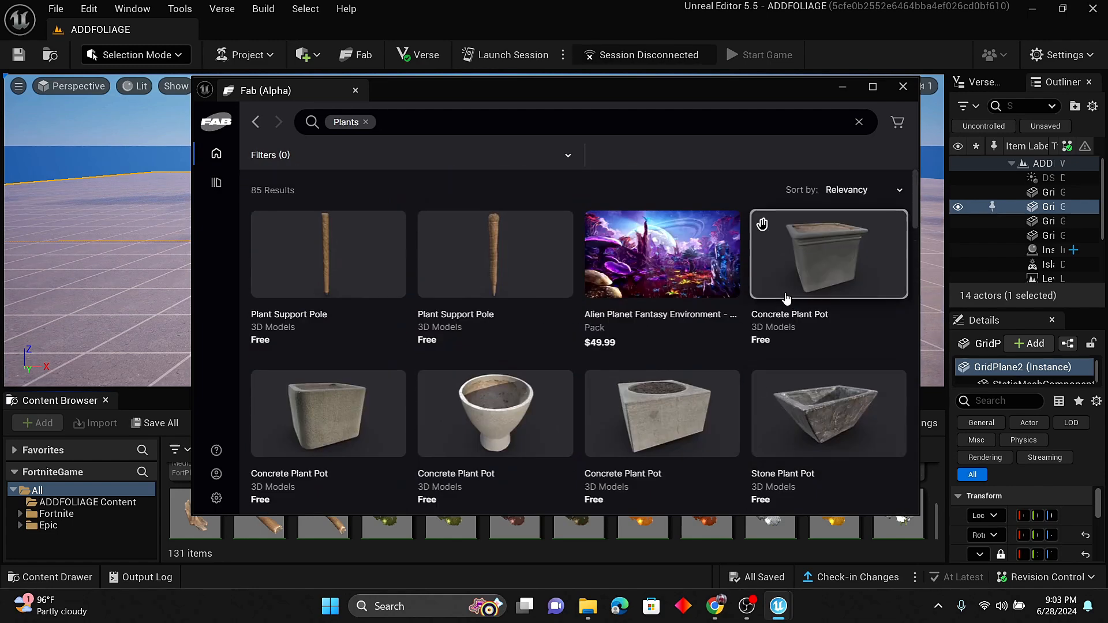
{"action": "left_click", "coordinate": [901, 191]}
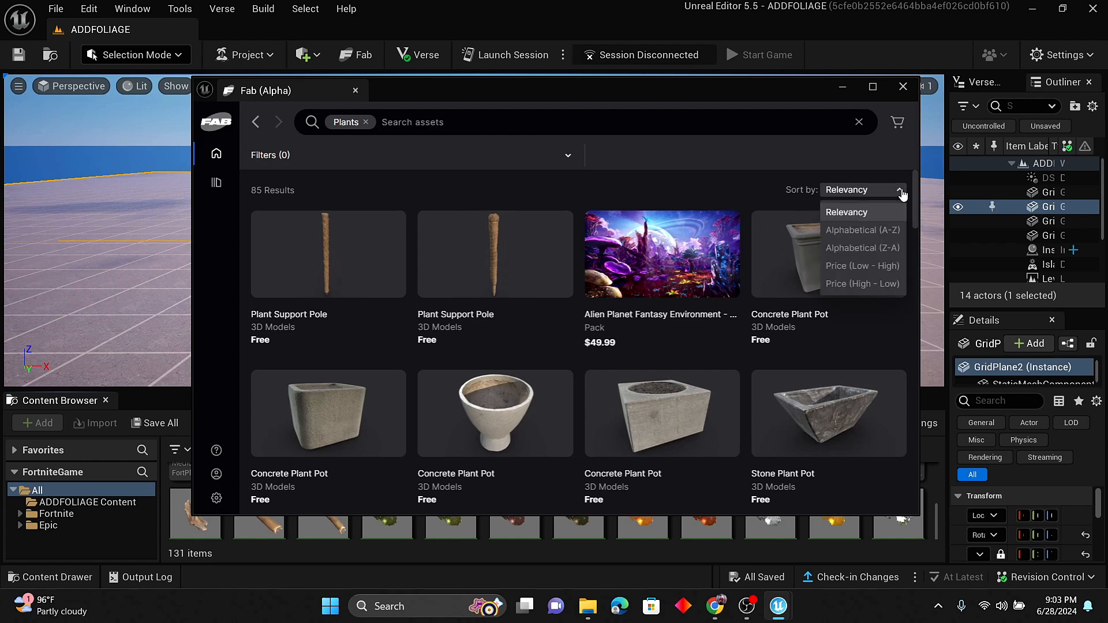
{"action": "left_click", "coordinate": [889, 267]}
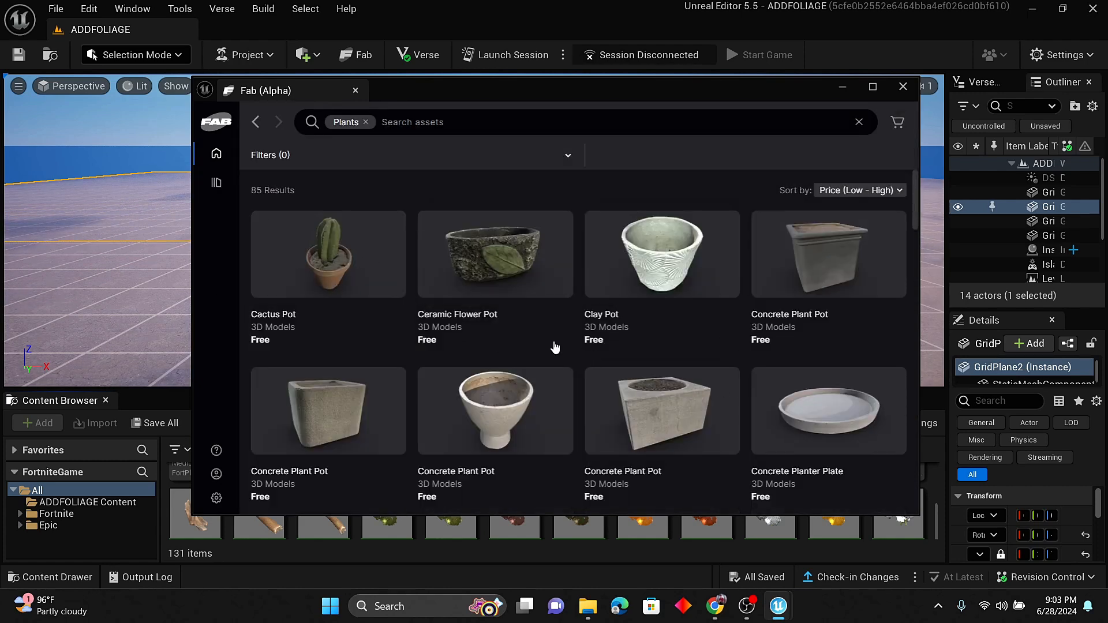
Add the free Old West VOL 7 - Foliage pack to the Content Browser as a referenced asset and minimize the Fab window.
{"action": "scroll", "coordinate": [616, 323], "scroll_direction": "down", "scroll_amount": 10}
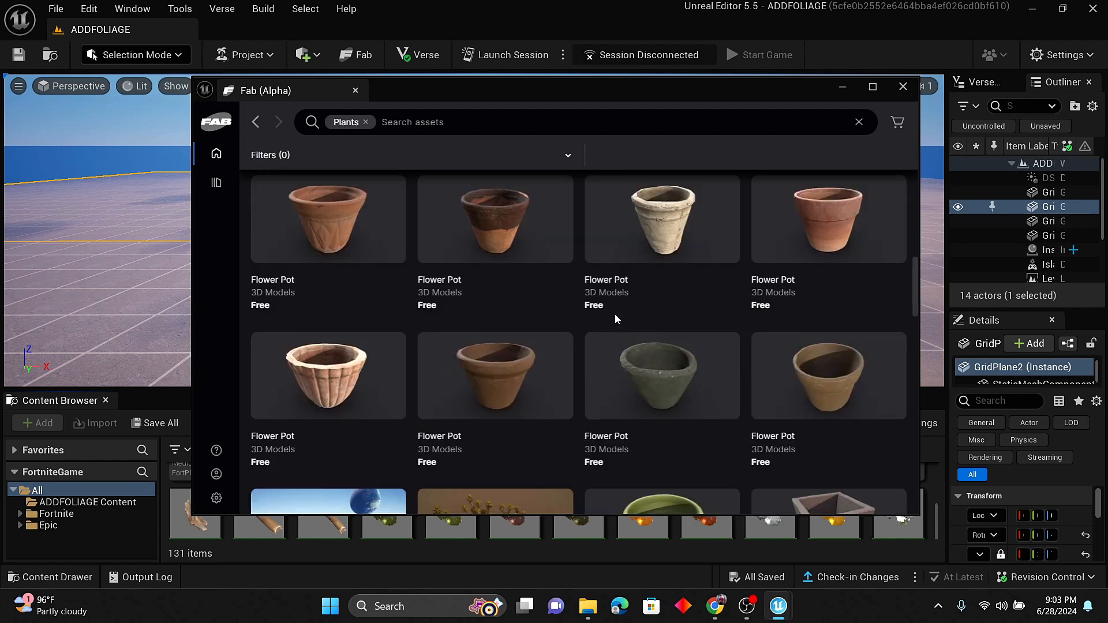
{"action": "scroll", "coordinate": [616, 315], "scroll_direction": "down", "scroll_amount": 4}
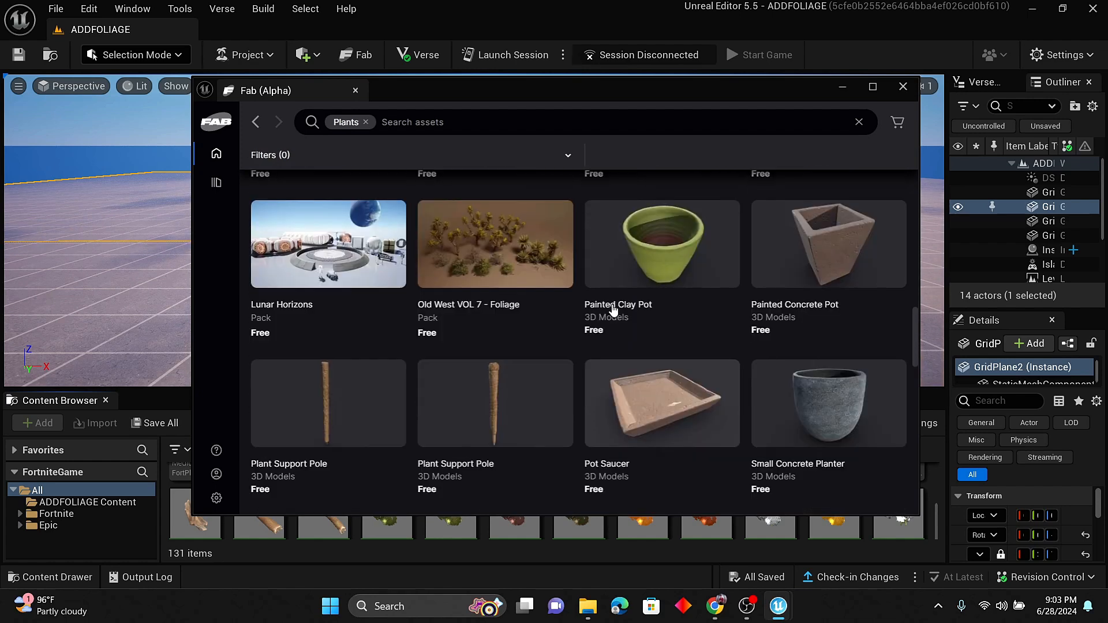
{"action": "left_click", "coordinate": [479, 249]}
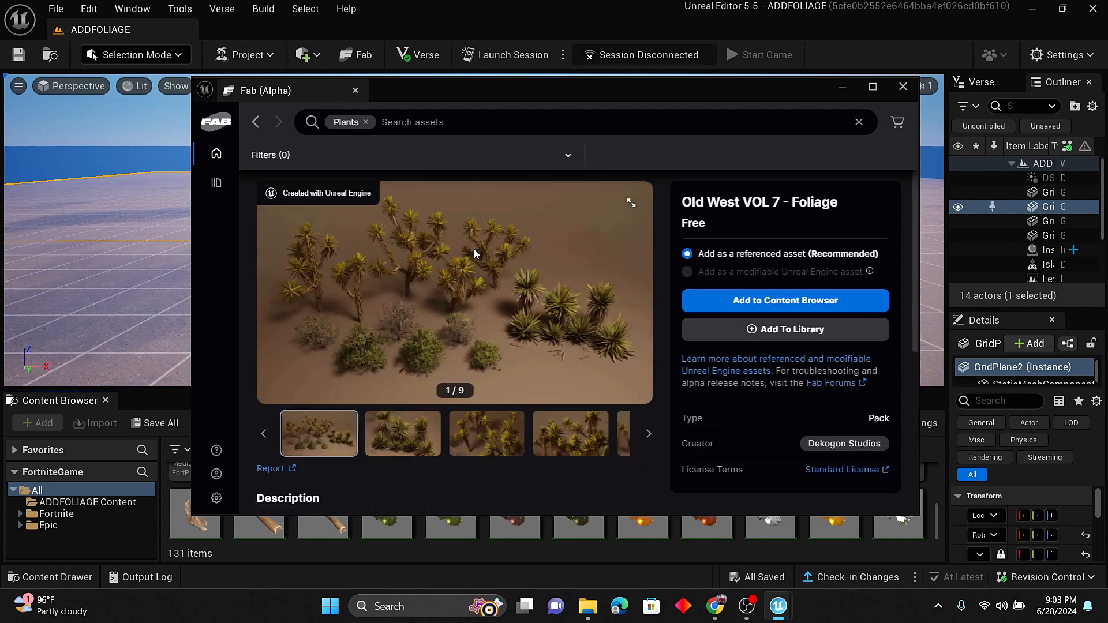
{"action": "left_click", "coordinate": [805, 303]}
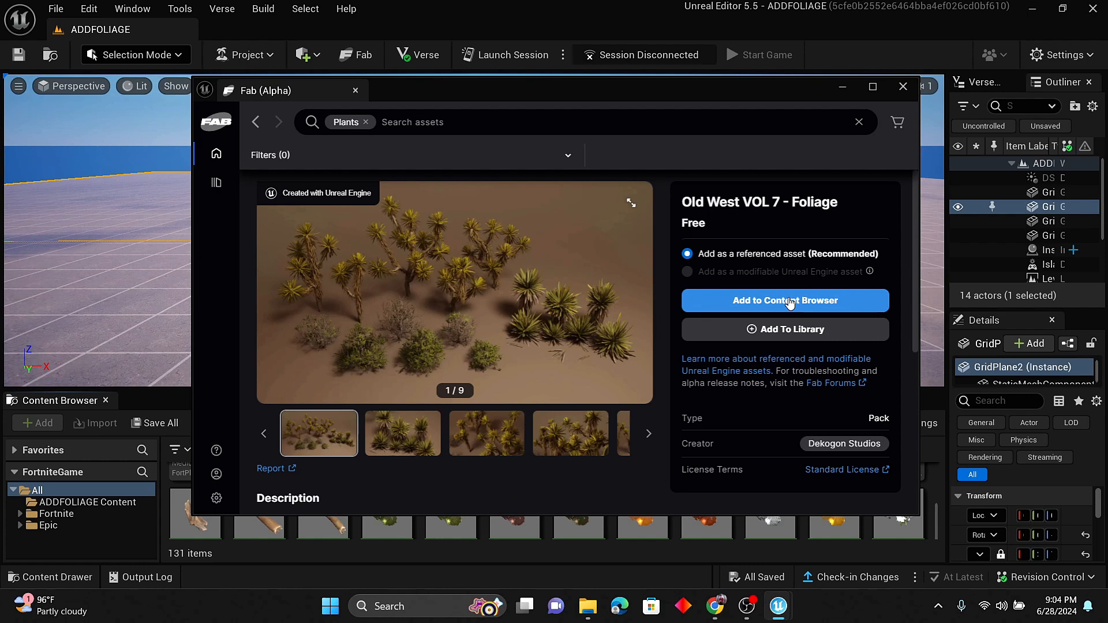
{"action": "left_click", "coordinate": [789, 301]}
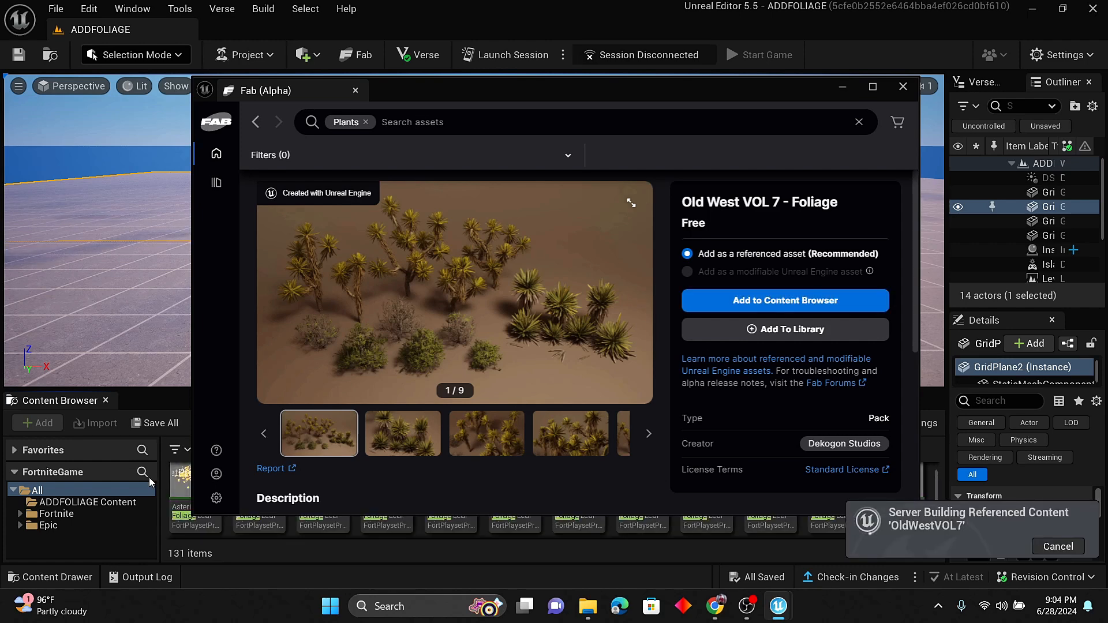
{"action": "left_click", "coordinate": [846, 86]}
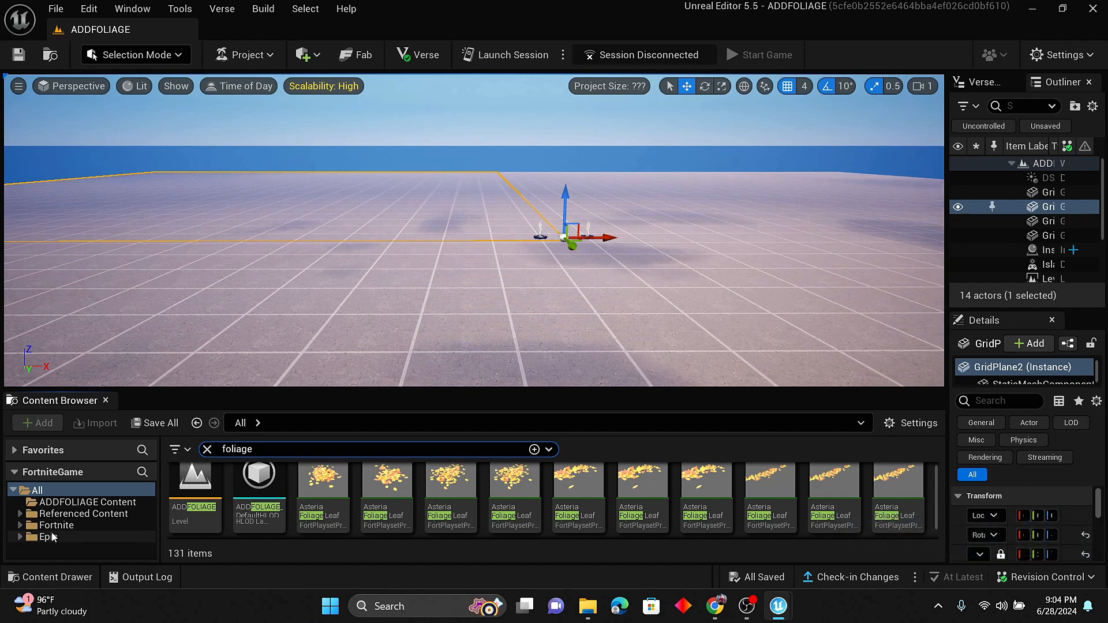
Open the OldWestVOL7 folder under Referenced Content and clear the "foliage" search filter to list its assets.
{"action": "left_click", "coordinate": [74, 514]}
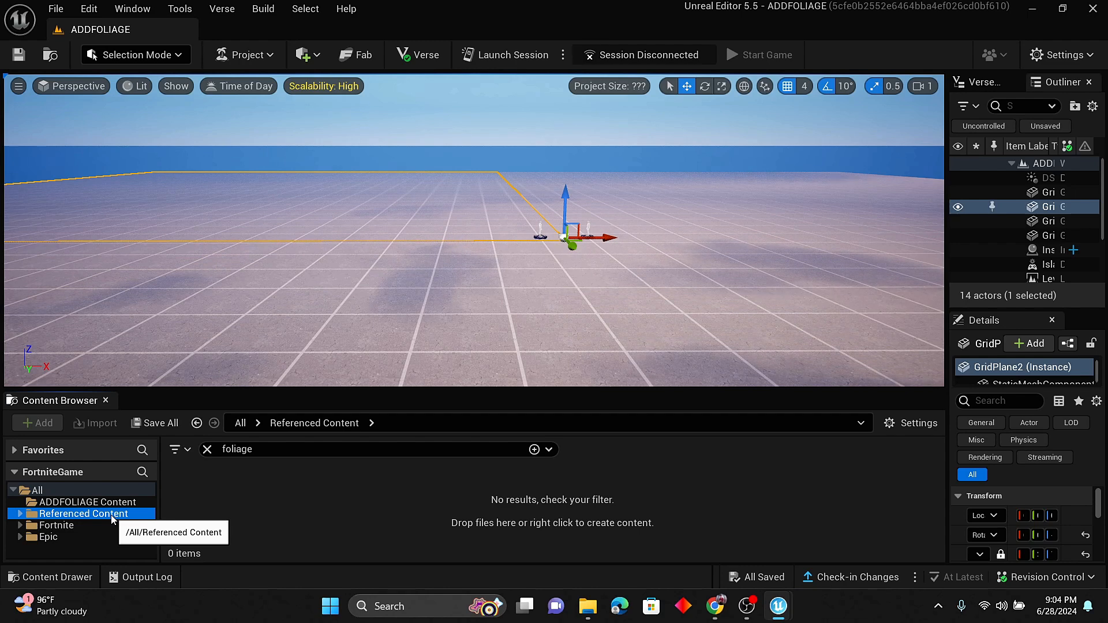
{"action": "double_click", "coordinate": [31, 516]}
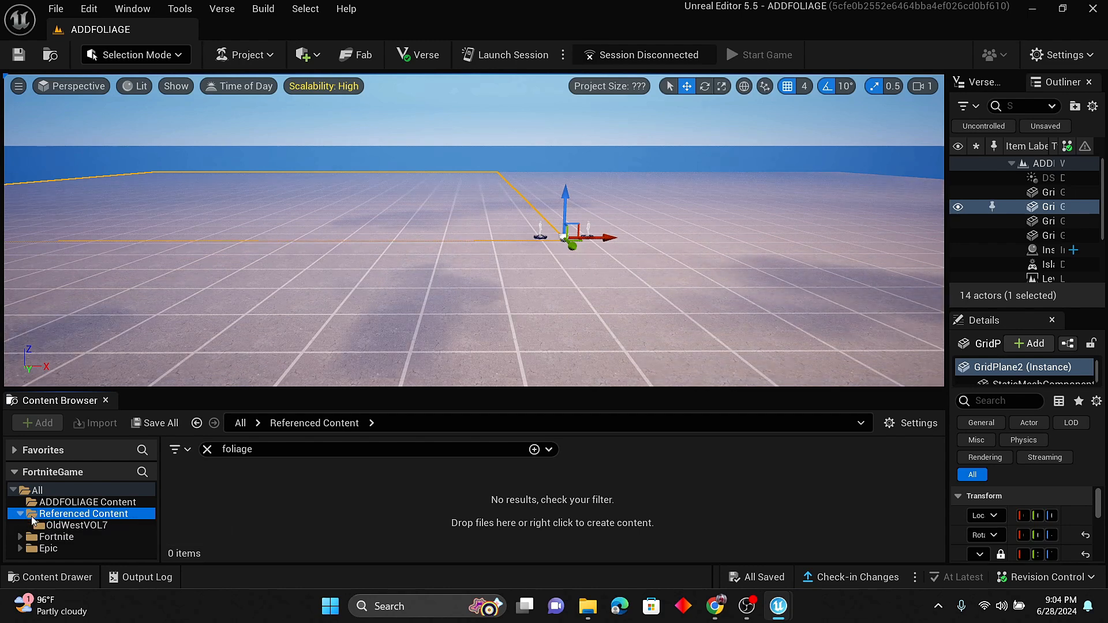
{"action": "left_click", "coordinate": [69, 526]}
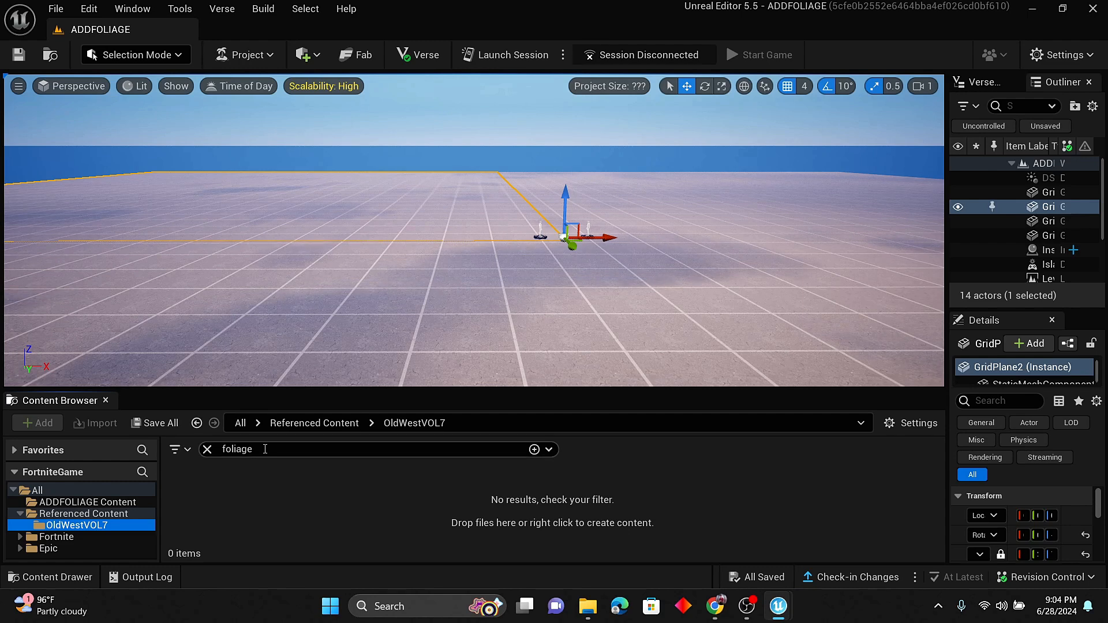
{"action": "left_click", "coordinate": [208, 449]}
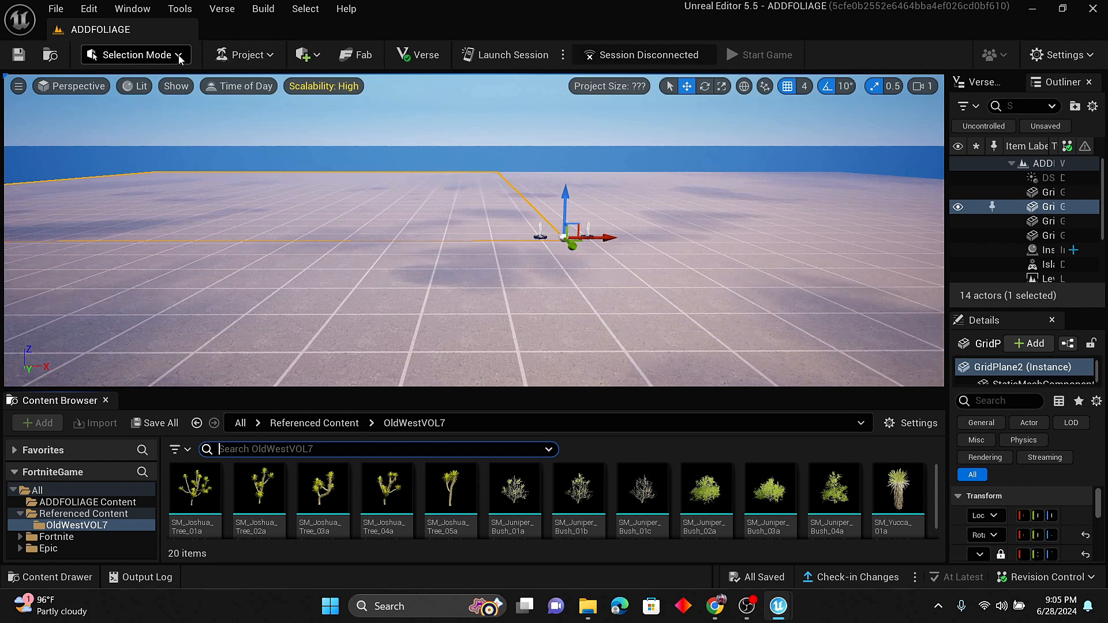
Switch to Foliage mode and add the SM_Juniper_Bush_01a mesh as a new foliage type.
{"action": "left_click", "coordinate": [180, 59]}
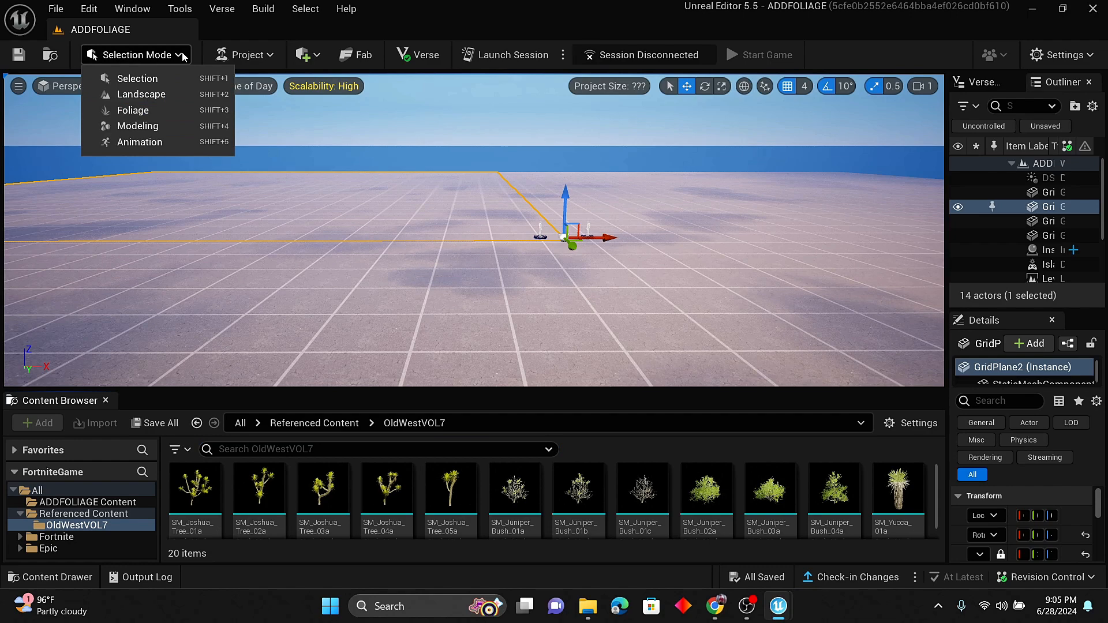
{"action": "left_click", "coordinate": [142, 111]}
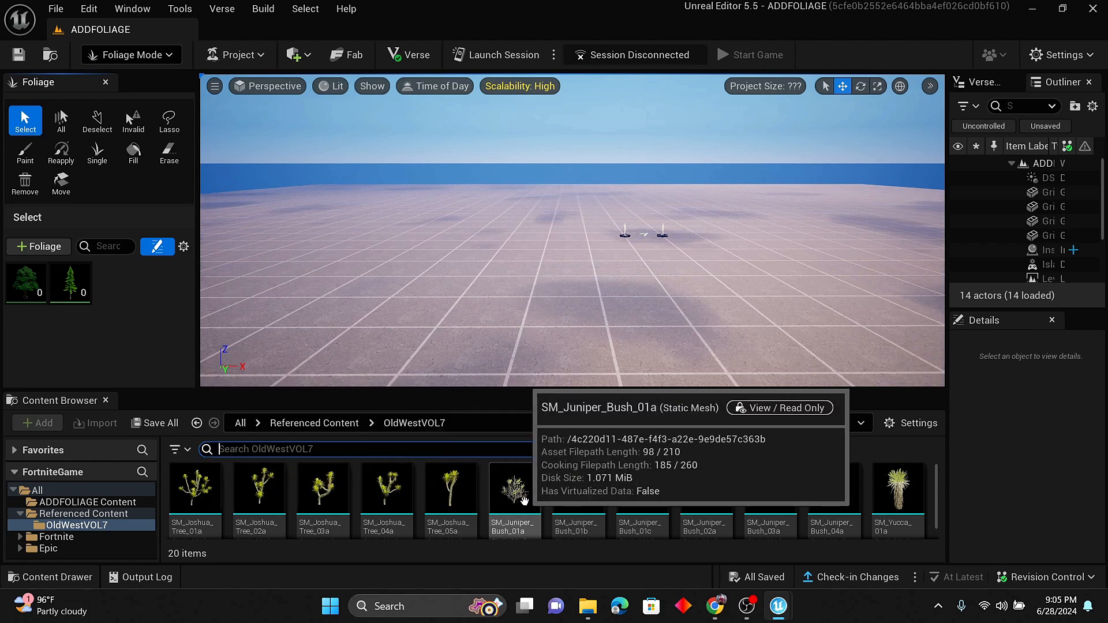
{"action": "left_click", "coordinate": [519, 491]}
{"action": "left_click_drag", "start_coordinate": [518, 491], "coordinate": [107, 351]}
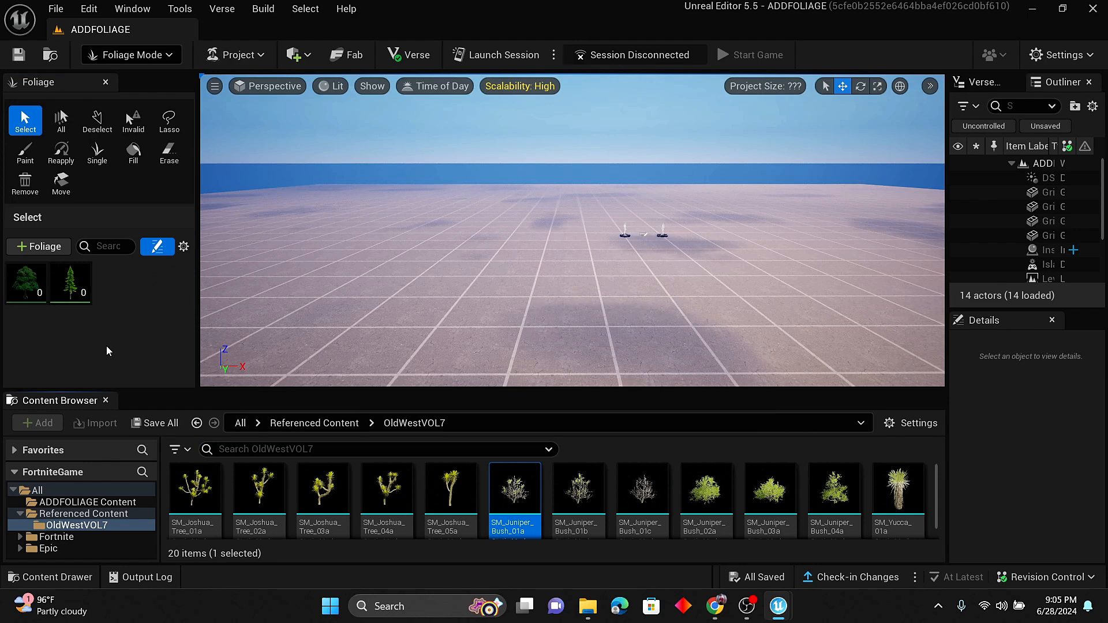
{"action": "mouse_move", "coordinate": [58, 277]}
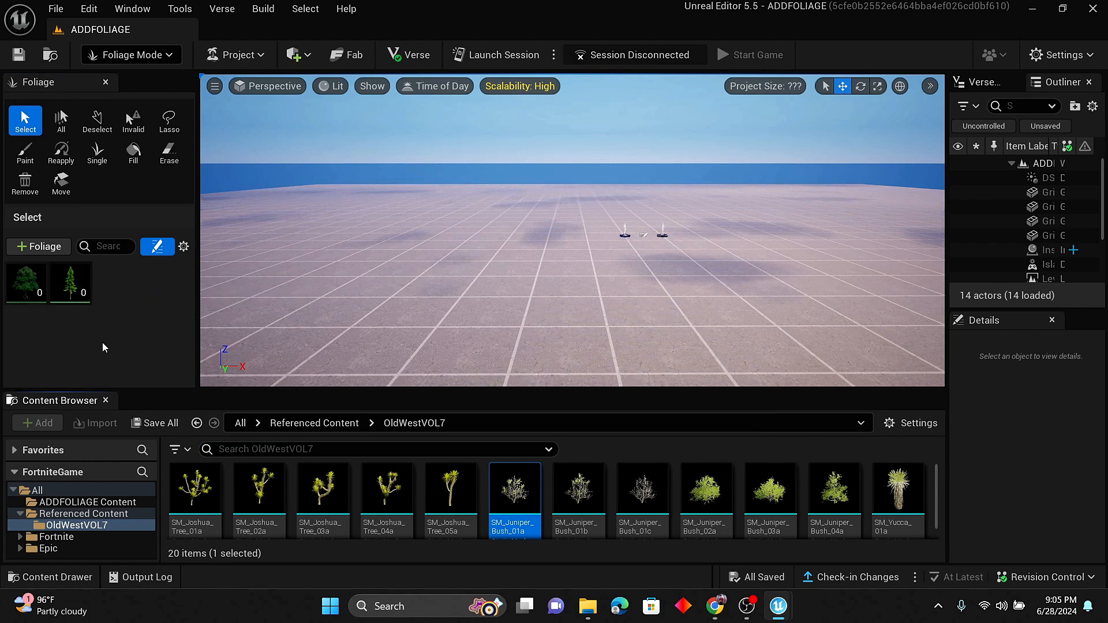
{"action": "left_click_drag", "start_coordinate": [514, 493], "coordinate": [104, 294]}
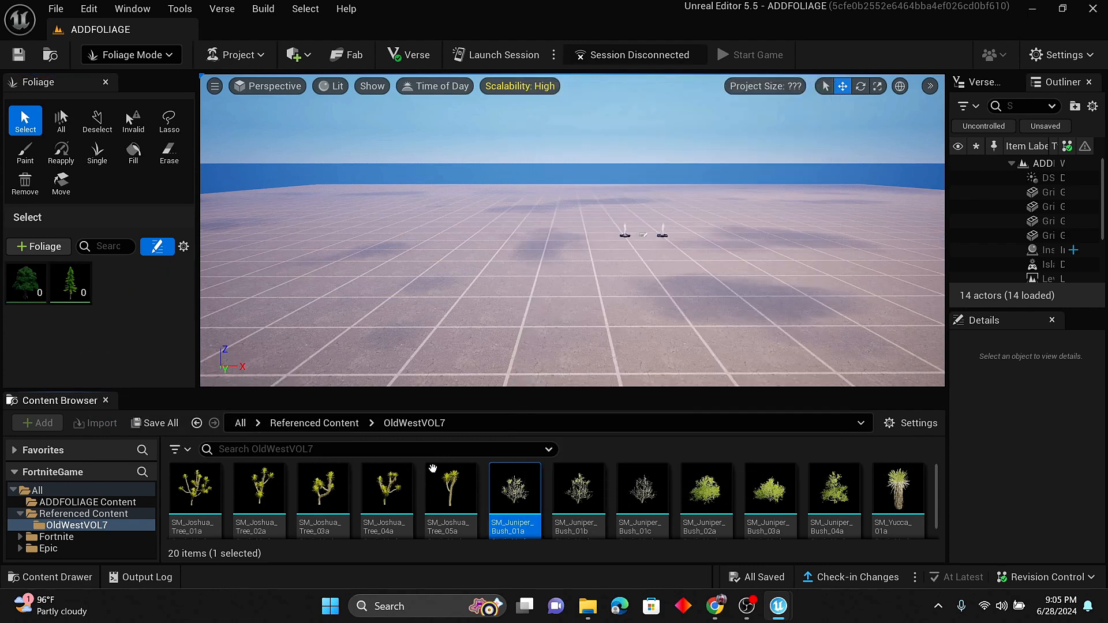
{"action": "left_click_drag", "start_coordinate": [494, 489], "coordinate": [125, 292]}
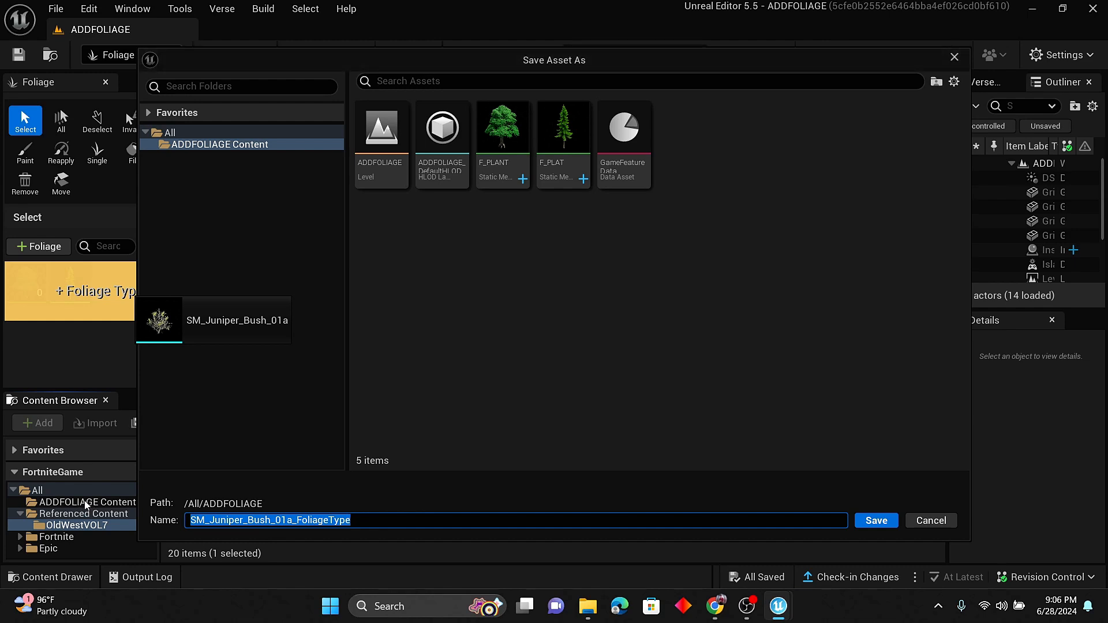
Save the foliage type in the ADDFOLIAGE Content folder as SM_Juniper_Bush_01a_FoliageType.
{"action": "left_click", "coordinate": [222, 145]}
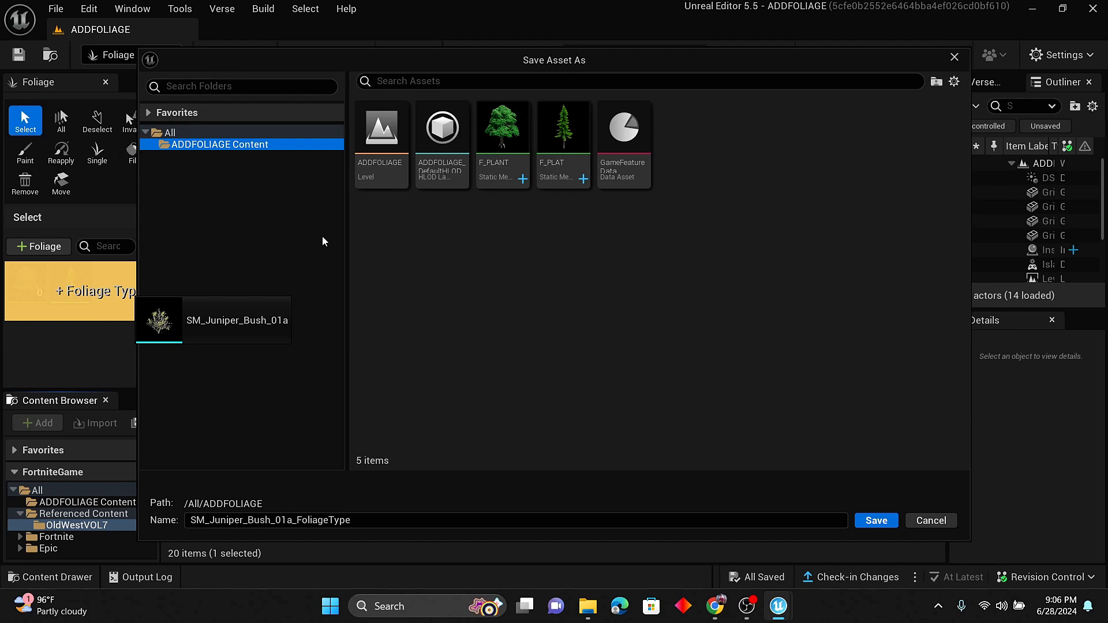
{"action": "left_click", "coordinate": [269, 522]}
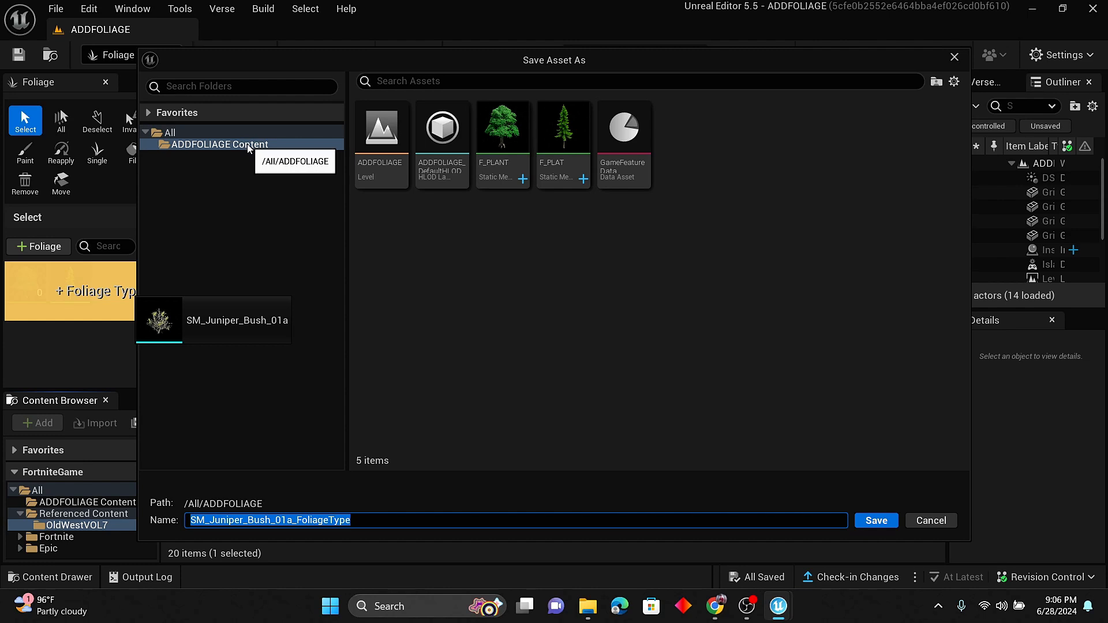
{"action": "left_click", "coordinate": [868, 521]}
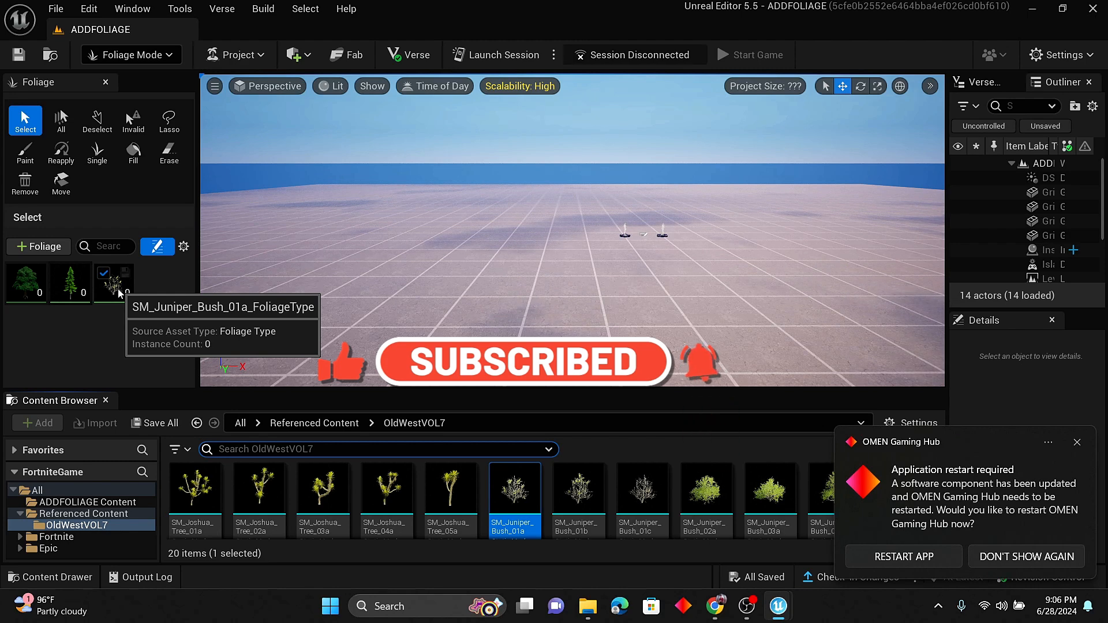
Select the juniper bush foliage type and use the Paint tool to place two separate foliage clusters on the grid floor.
{"action": "left_click", "coordinate": [116, 297]}
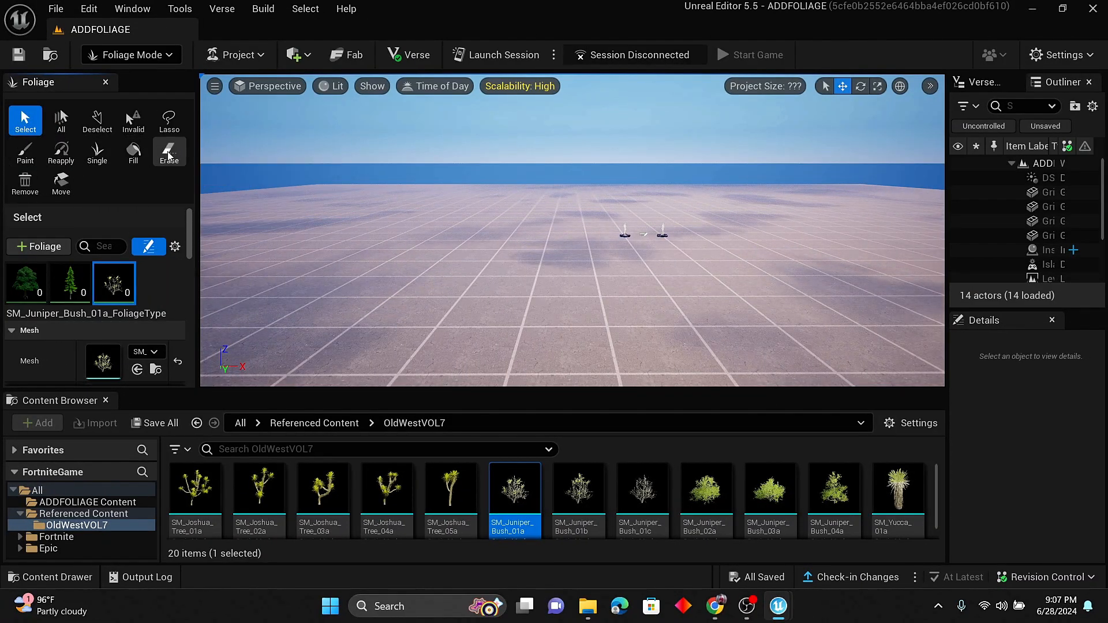
{"action": "left_click", "coordinate": [23, 157]}
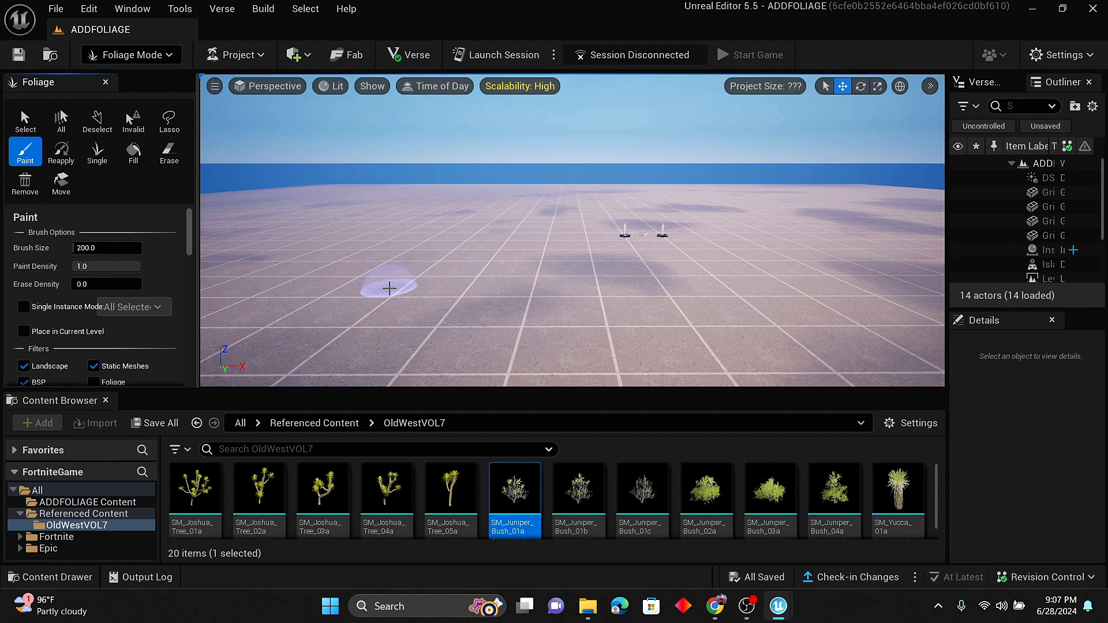
{"action": "left_click", "coordinate": [388, 288]}
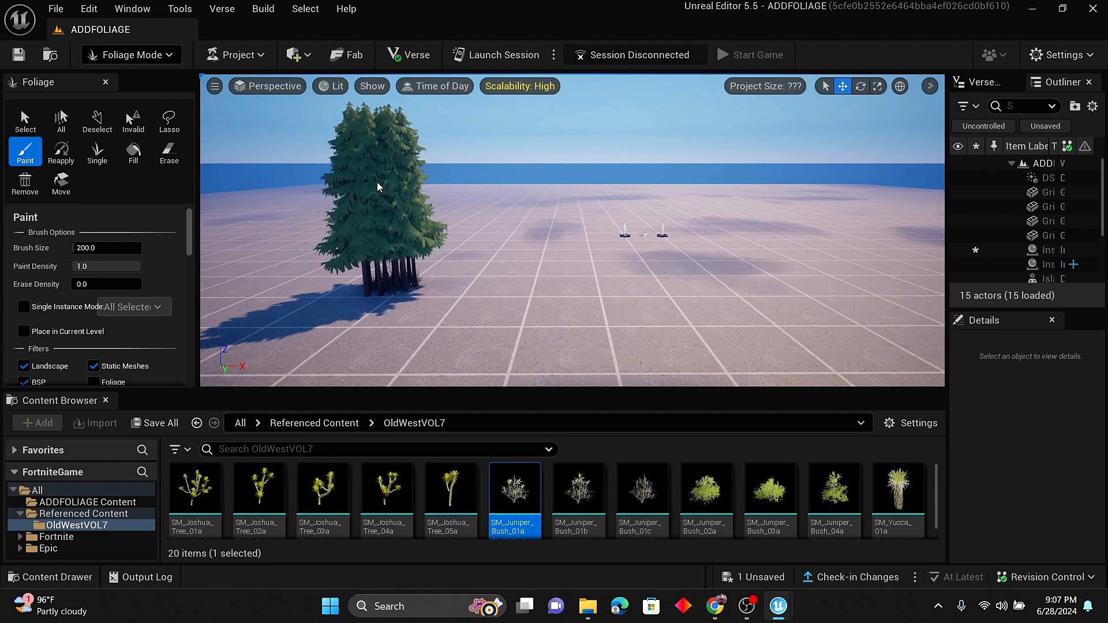
{"action": "left_click", "coordinate": [625, 284]}
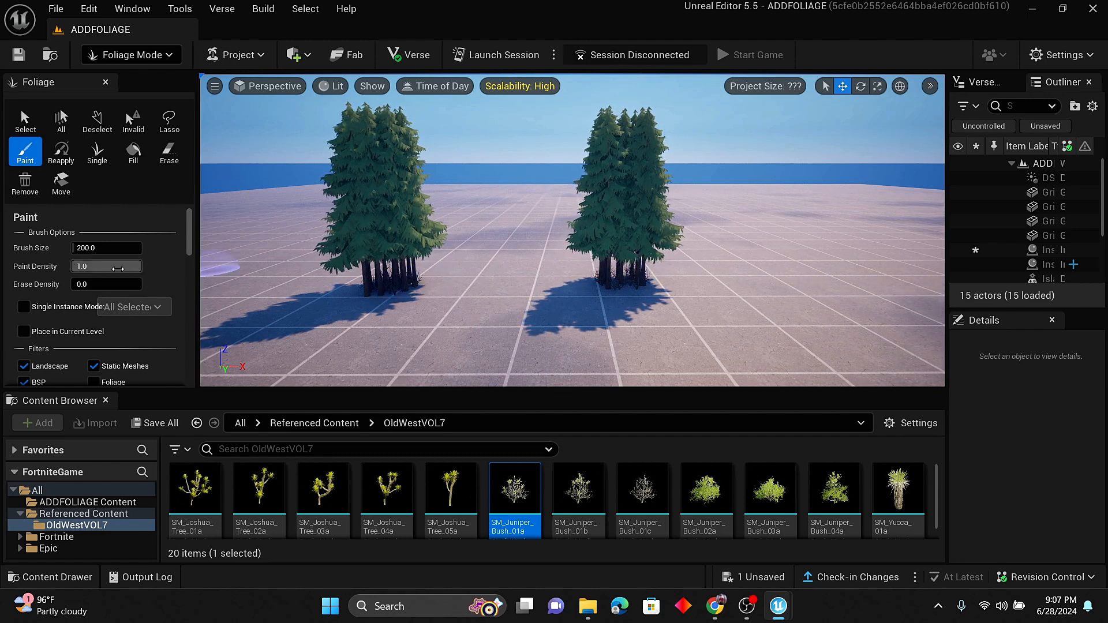
Set the paint density to 0.2 and paint a sparser foliage cluster between the two existing tree groups.
{"action": "left_click", "coordinate": [83, 266]}
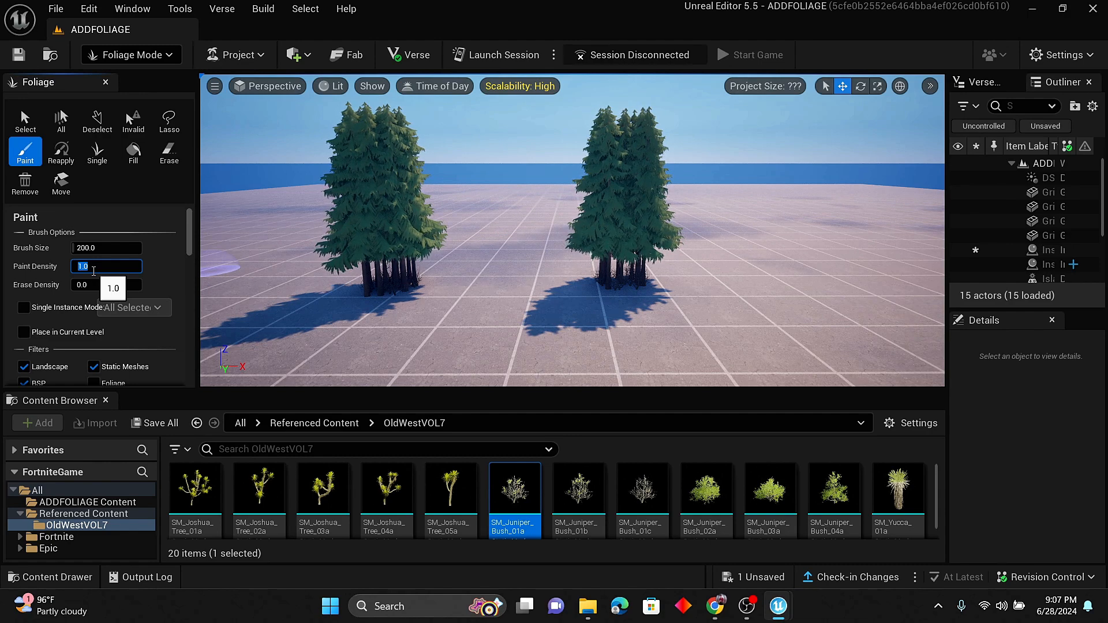
{"action": "key", "text": "Return"}
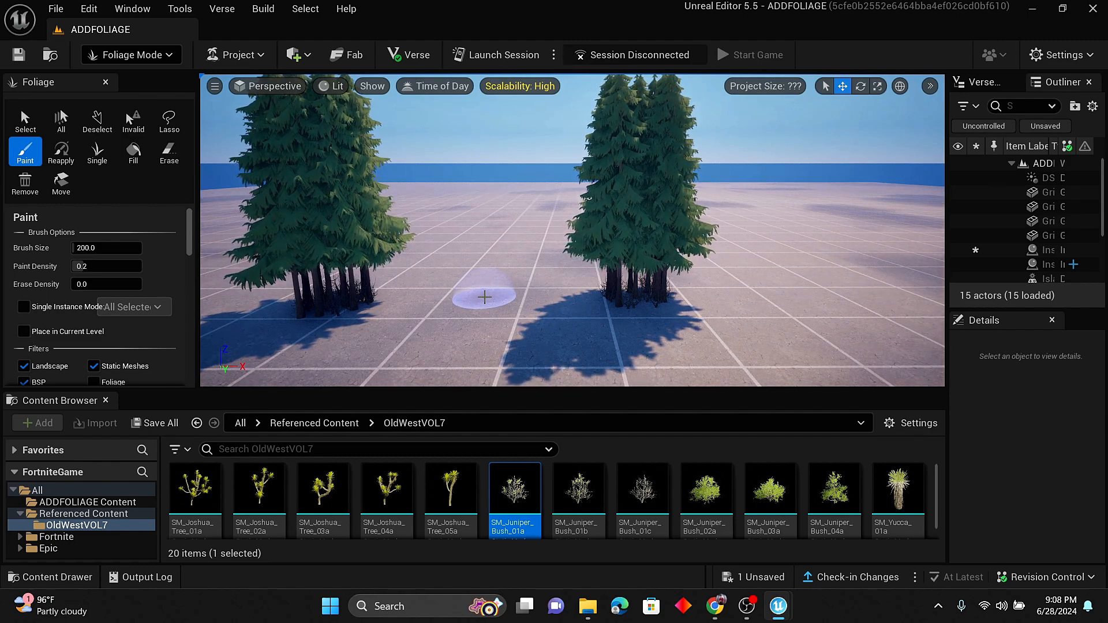
{"action": "left_click", "coordinate": [484, 297]}
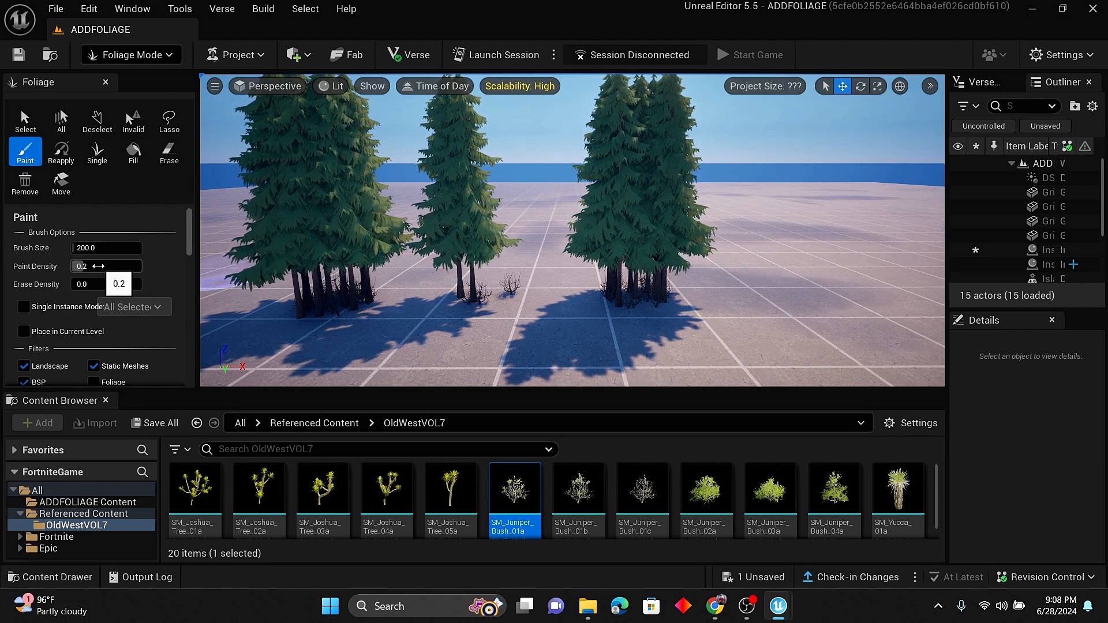
Set the paint density to 1.0 and the brush size to 500, and paint a dense foliage cluster right of the existing tree groups.
{"action": "left_click", "coordinate": [99, 267]}
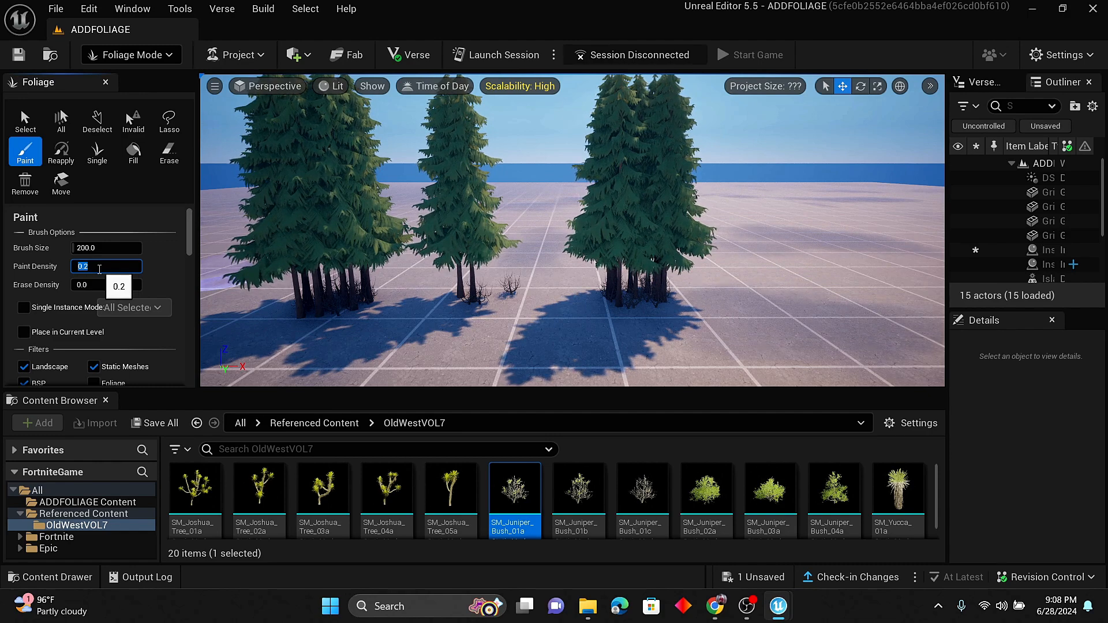
{"action": "type", "text": "2"}
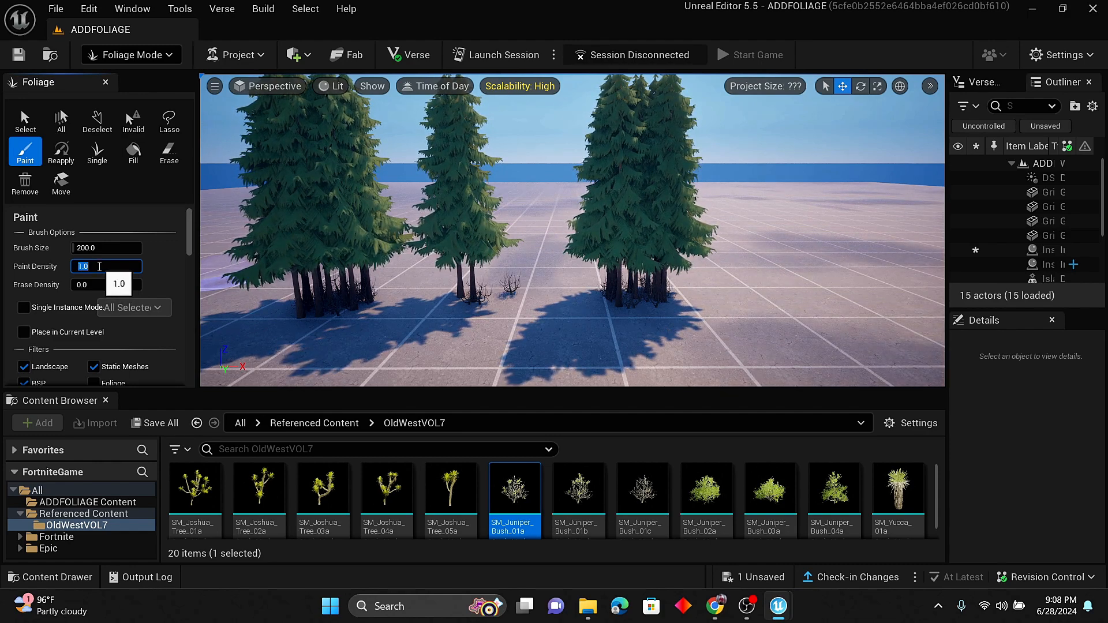
{"action": "key", "text": "Return"}
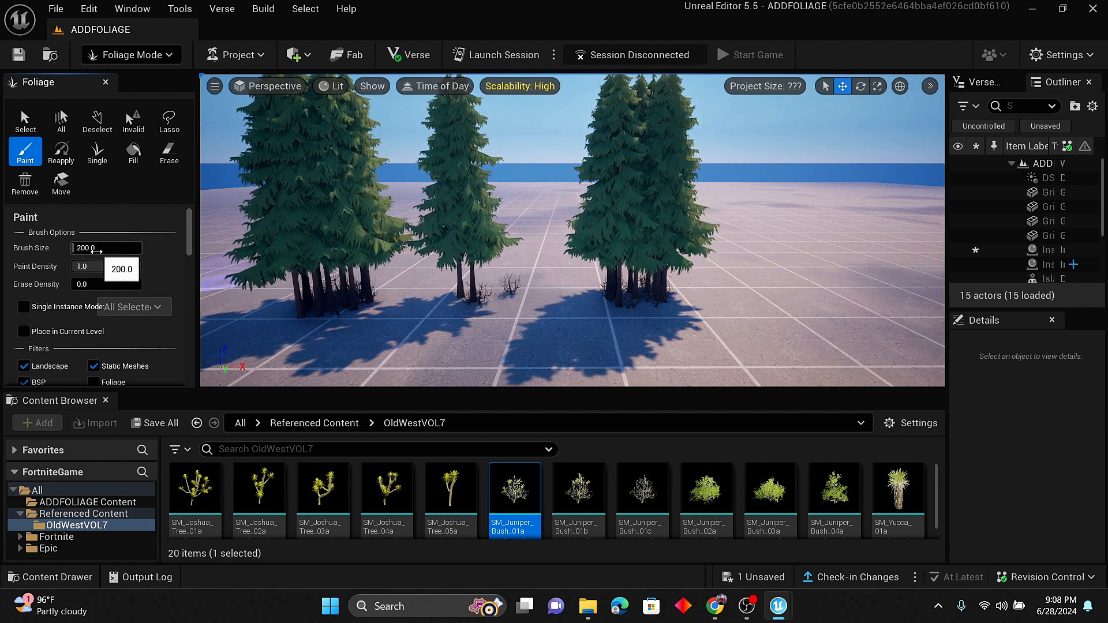
{"action": "left_click", "coordinate": [100, 247]}
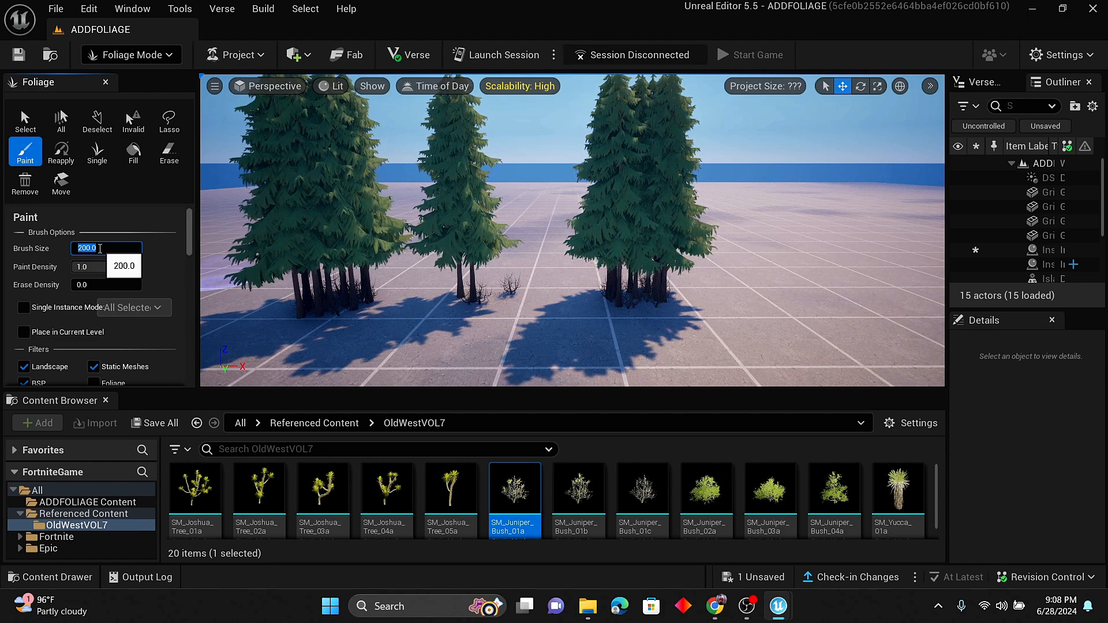
{"action": "type", "text": "500"}
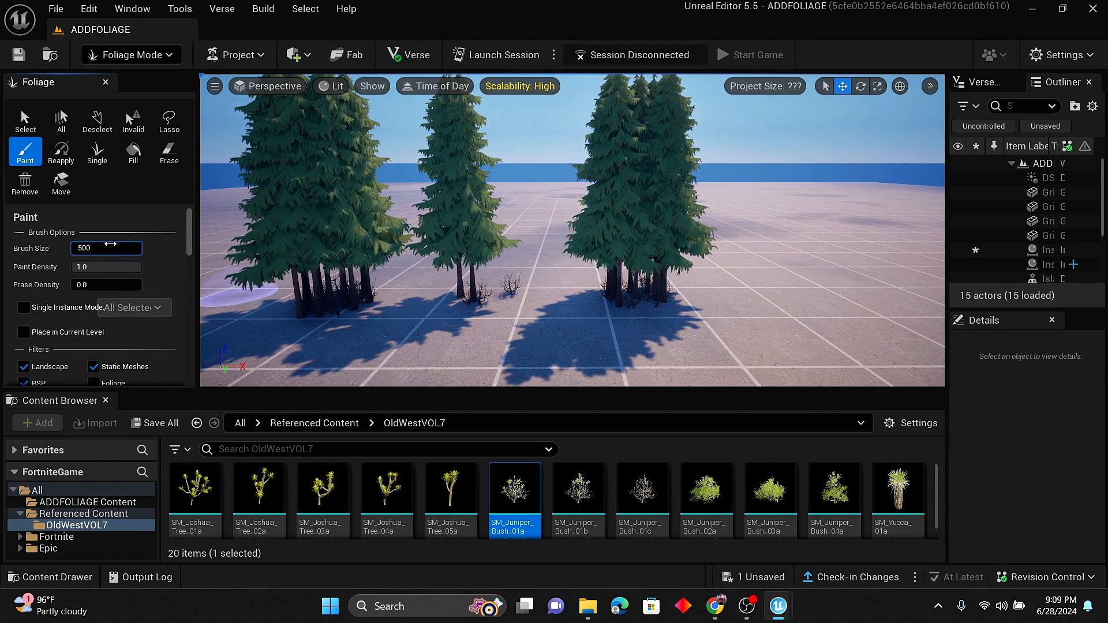
{"action": "left_click", "coordinate": [831, 303]}
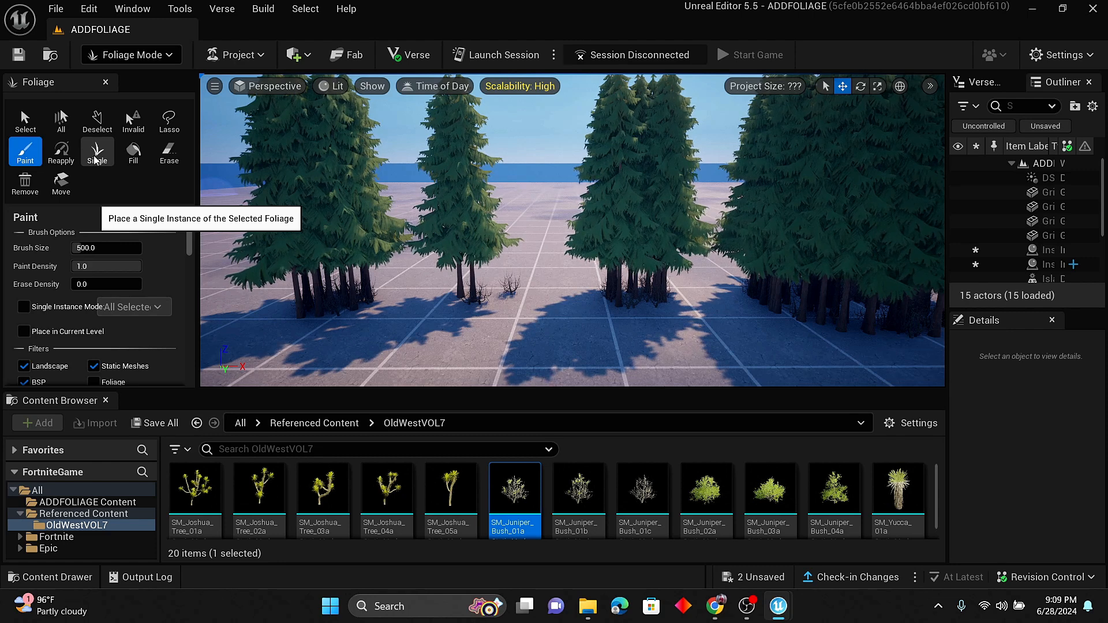
Use the Single tool to place individual foliage instances on the floor in front of the existing tree groups.
{"action": "left_click", "coordinate": [96, 156]}
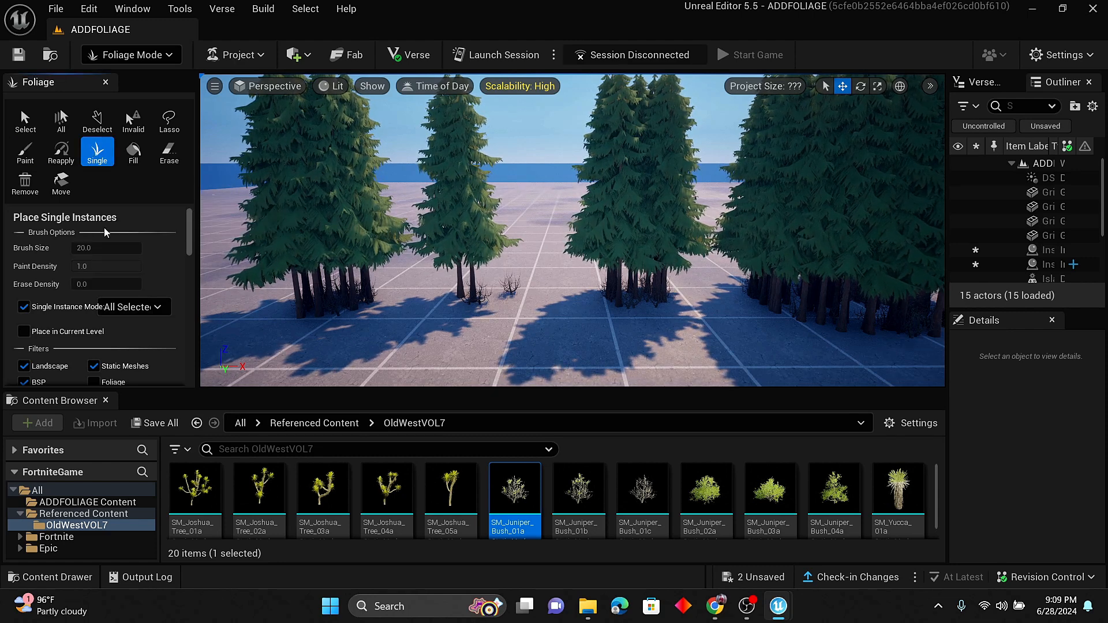
{"action": "left_click", "coordinate": [535, 337]}
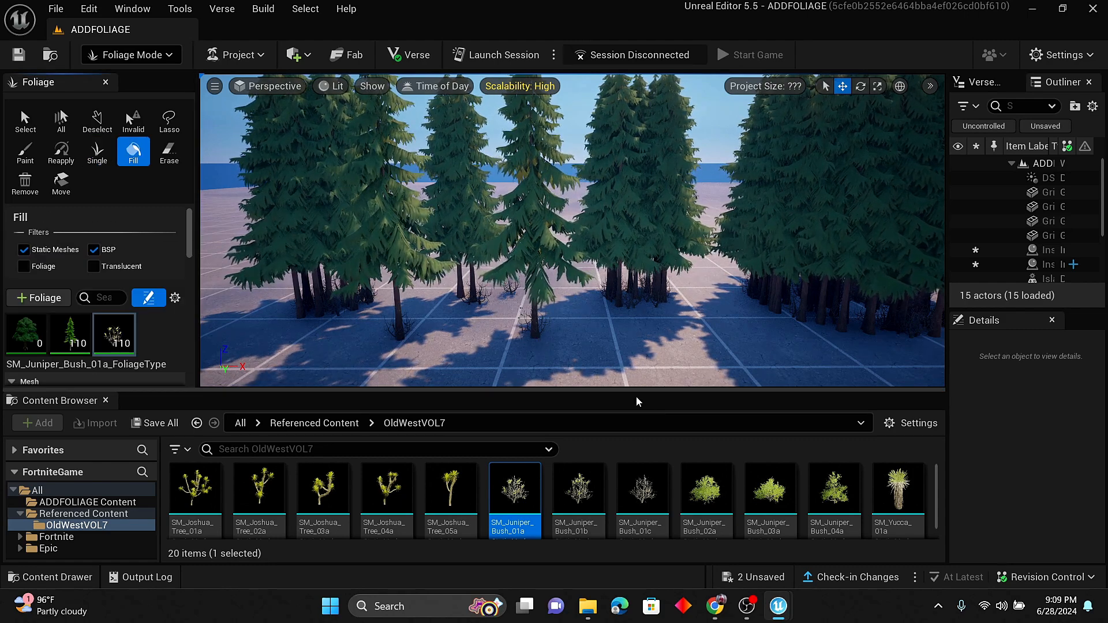
Try the Fill tool on the grid floor with the selected foliage, and undo the fill.
{"action": "left_click", "coordinate": [661, 354]}
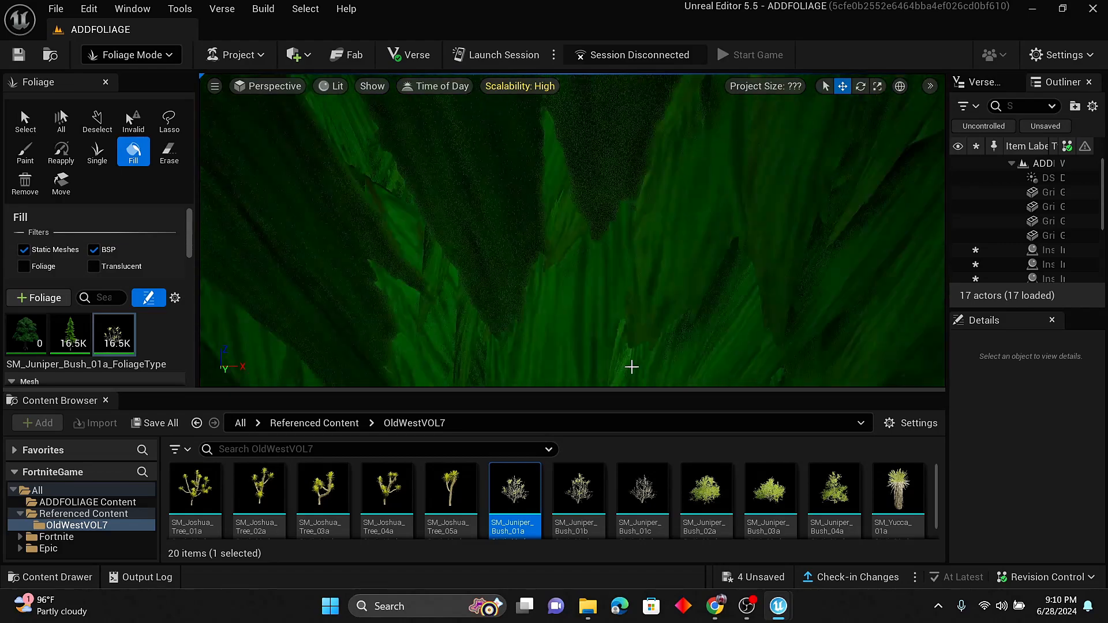
{"action": "scroll", "coordinate": [658, 332], "scroll_direction": "down", "scroll_amount": 12}
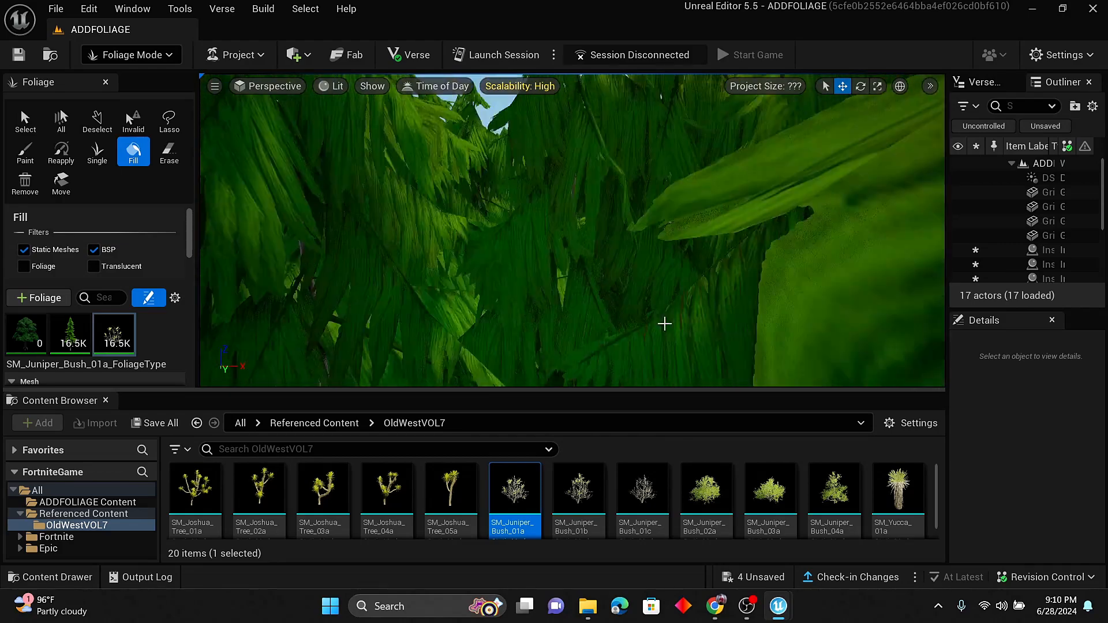
{"action": "scroll", "coordinate": [665, 285], "scroll_direction": "down", "scroll_amount": 10}
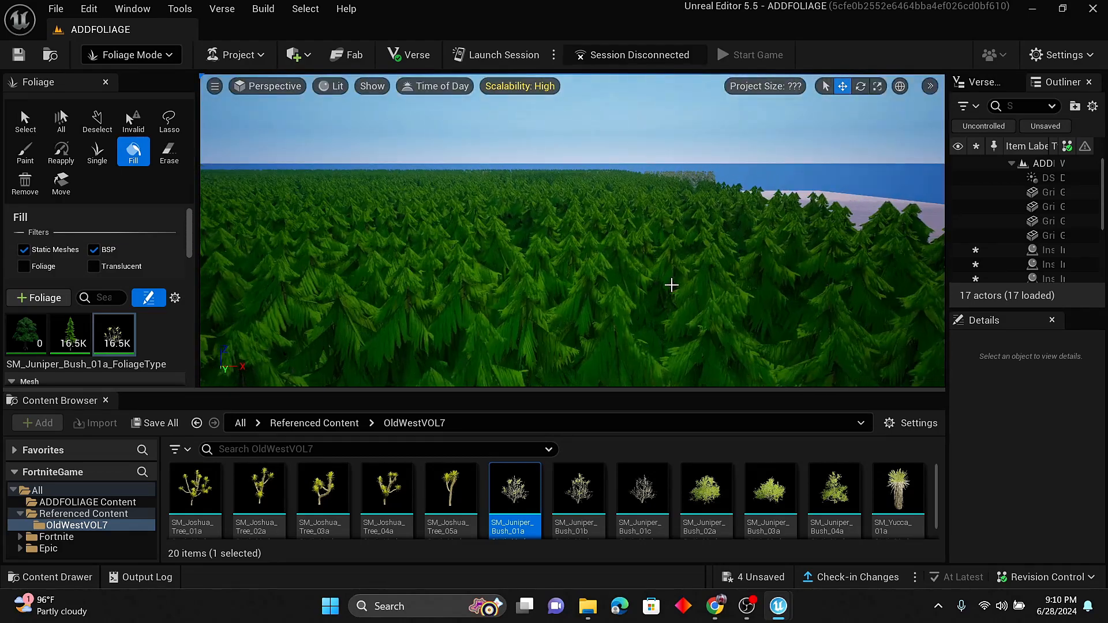
{"action": "scroll", "coordinate": [678, 287], "scroll_direction": "down", "scroll_amount": 8}
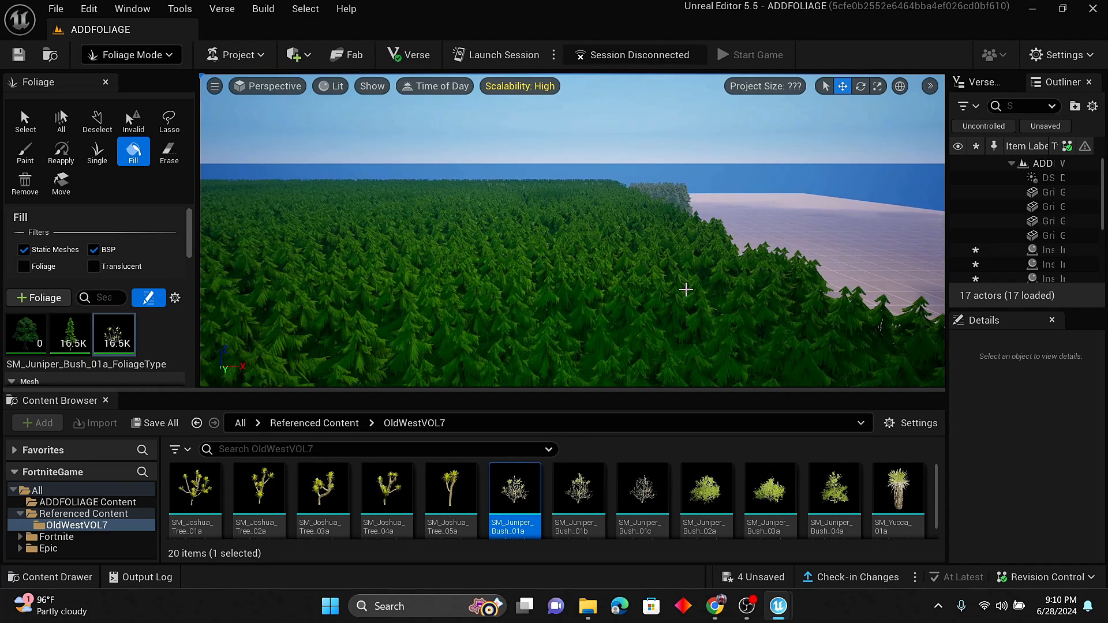
{"action": "scroll", "coordinate": [684, 289], "scroll_direction": "down", "scroll_amount": 3}
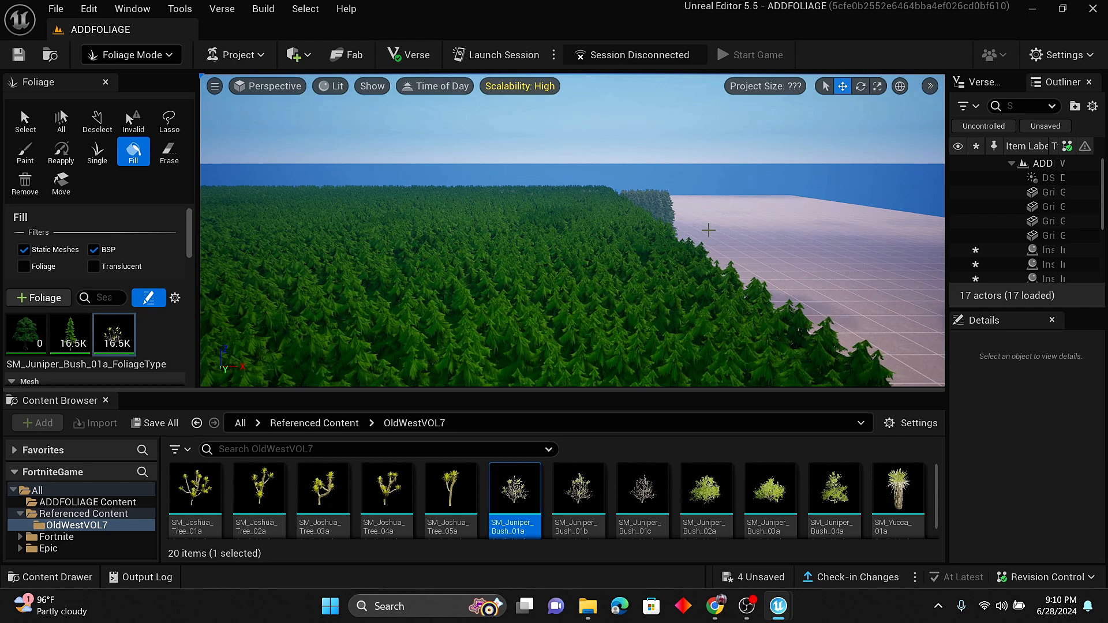
{"action": "key", "text": "ctrl+z"}
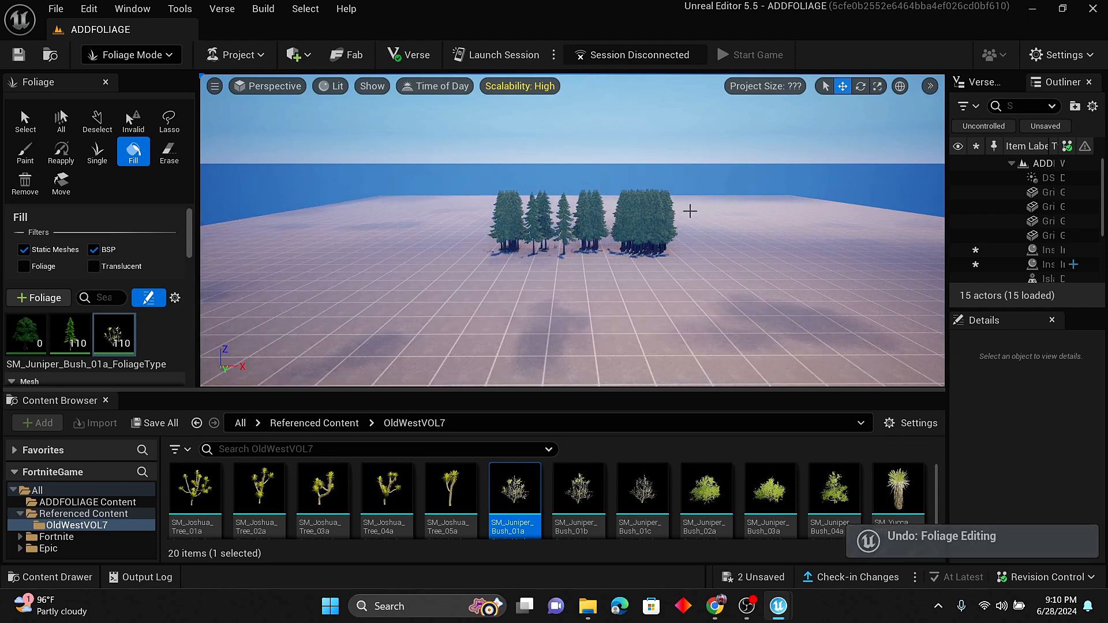
Place one single tree on the open floor left of the groups, and paint a dense foliage cluster in front of it.
{"action": "left_click", "coordinate": [97, 151]}
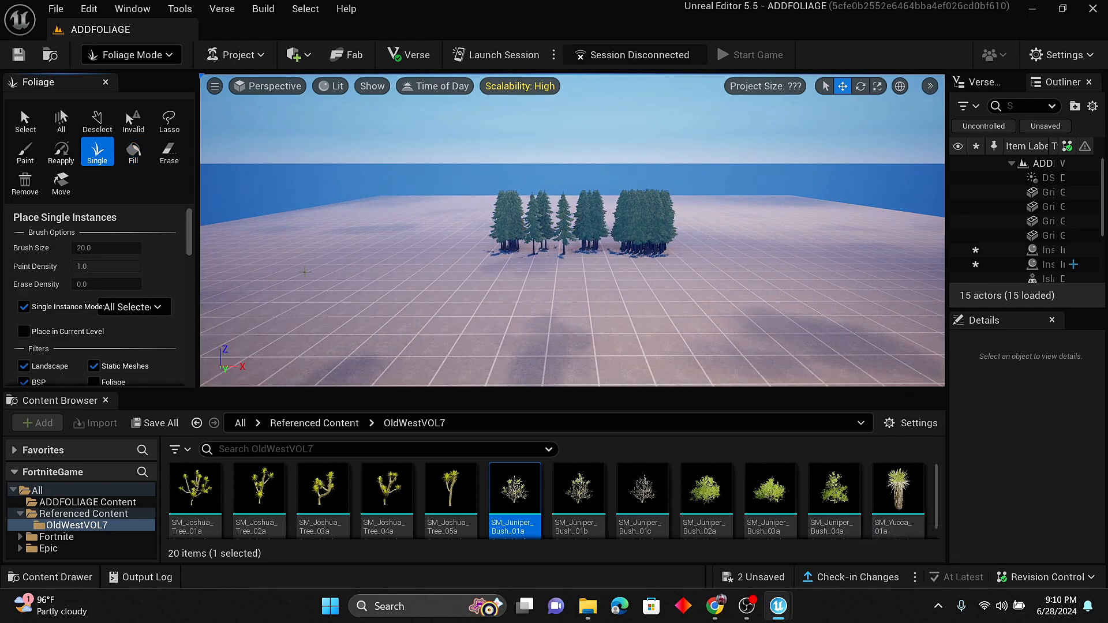
{"action": "left_click", "coordinate": [25, 151]}
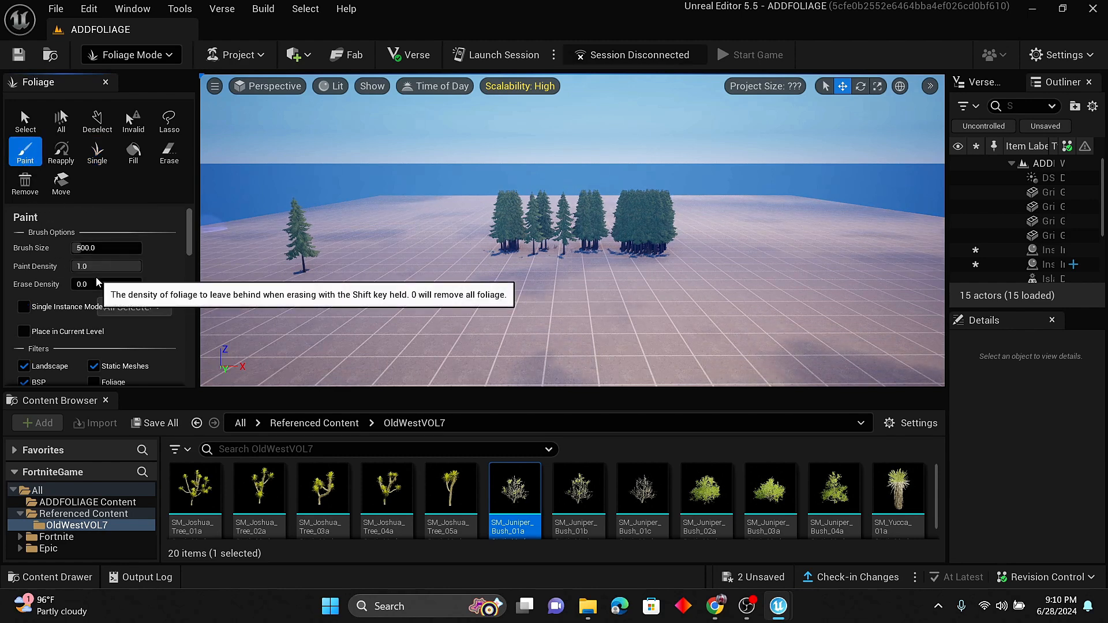
{"action": "left_click", "coordinate": [390, 302]}
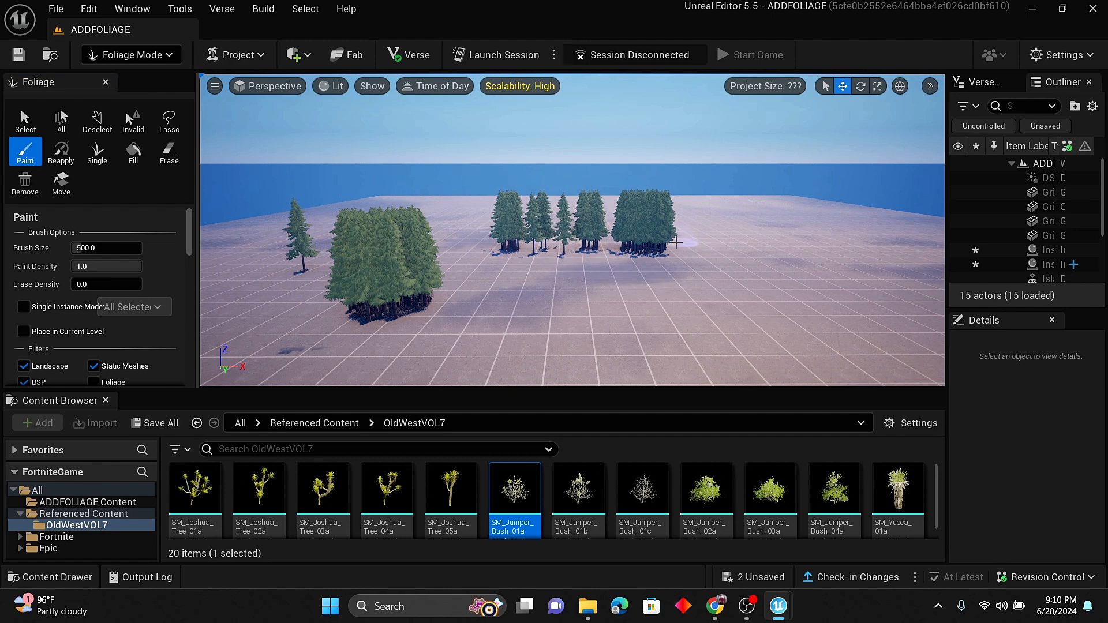
Use the Erase tool to remove the lone tree and thin out the newly painted cluster beside it.
{"action": "left_click", "coordinate": [169, 154]}
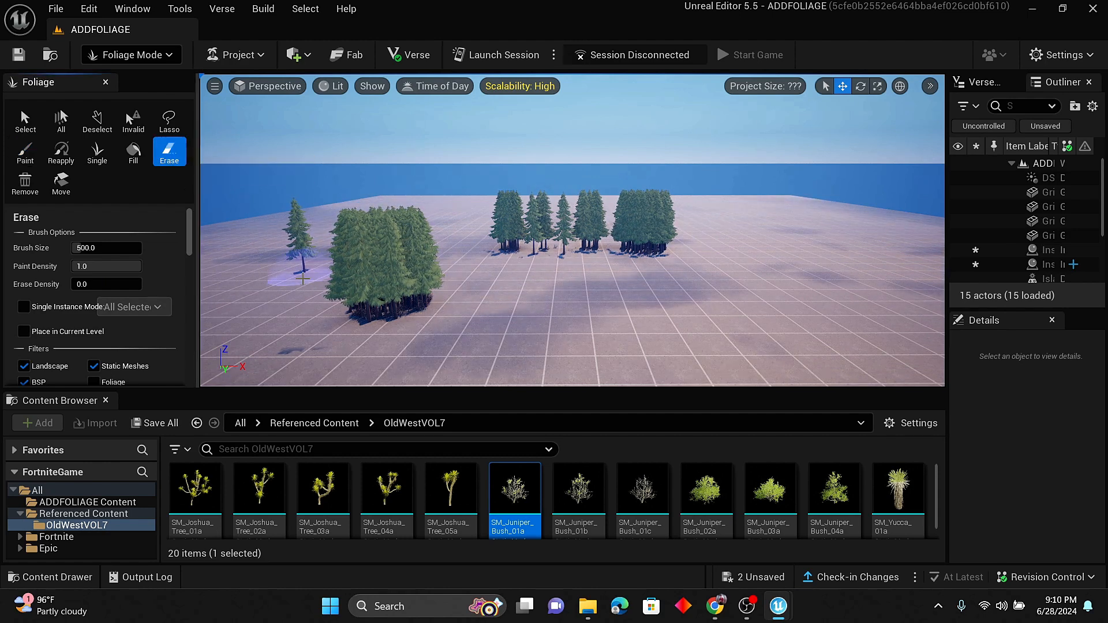
{"action": "left_click", "coordinate": [302, 270]}
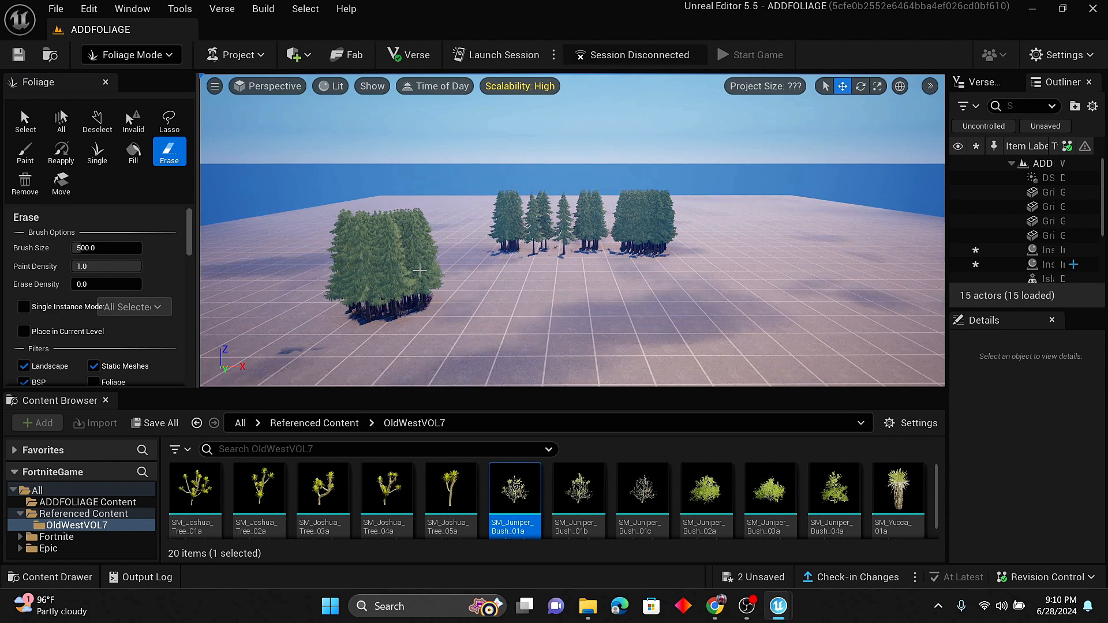
{"action": "left_click_drag", "start_coordinate": [385, 320], "coordinate": [374, 329]}
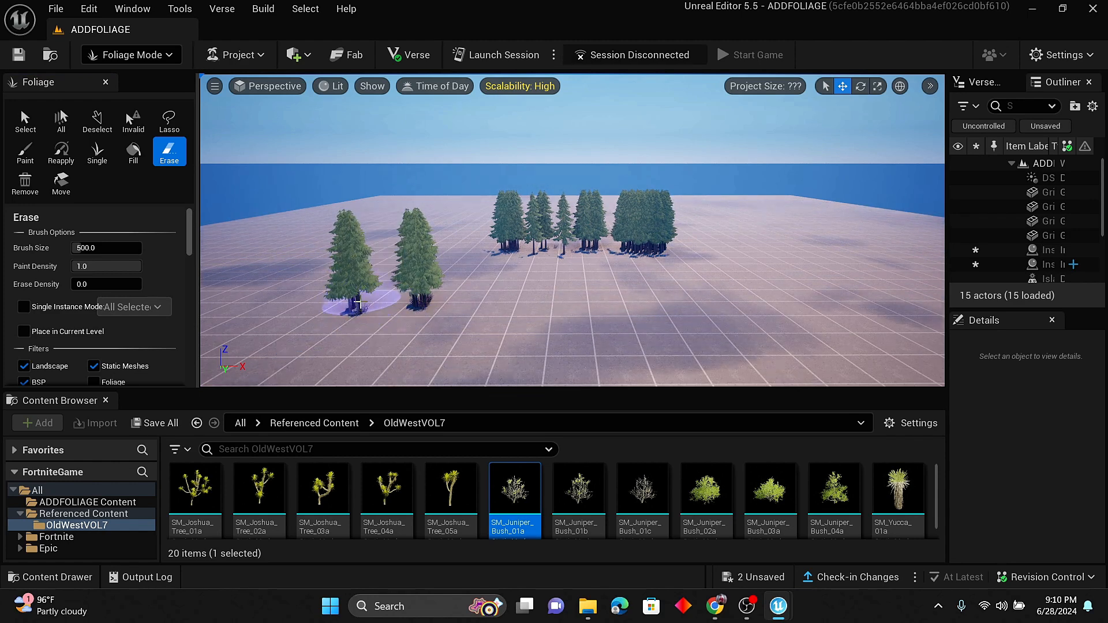
Erase part of the large dense tree cluster on the far right of the row.
{"action": "scroll", "coordinate": [662, 254], "scroll_direction": "up", "scroll_amount": 10}
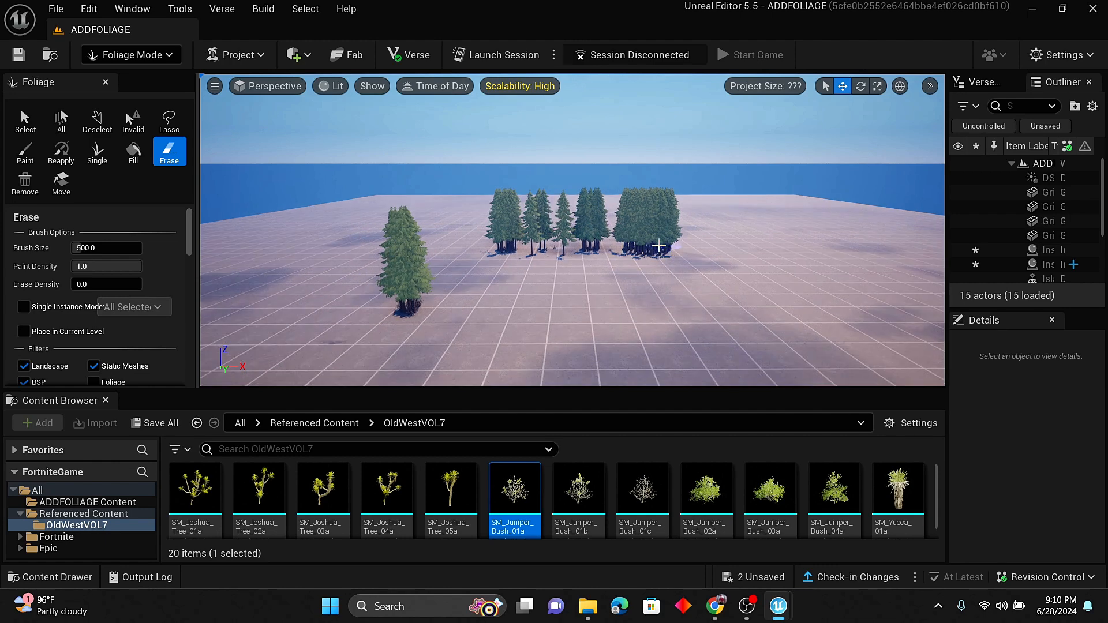
{"action": "scroll", "coordinate": [747, 221], "scroll_direction": "up", "scroll_amount": 2}
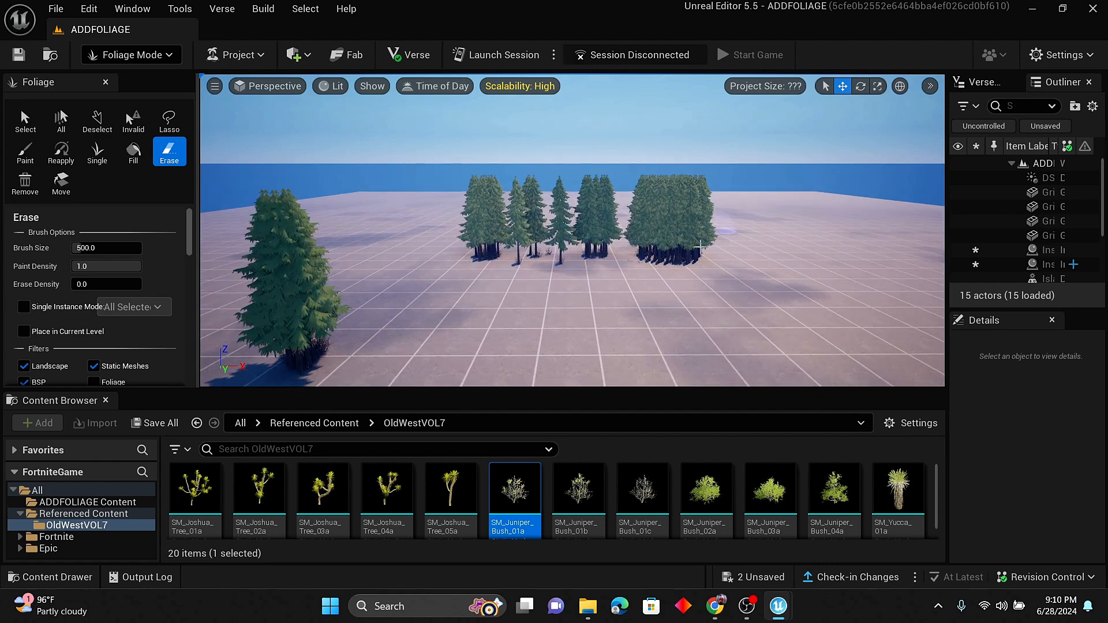
{"action": "mouse_move", "coordinate": [686, 267]}
{"action": "left_mouse_down"}
{"action": "mouse_move", "coordinate": [660, 306]}
{"action": "mouse_move", "coordinate": [647, 261]}
{"action": "left_mouse_up"}
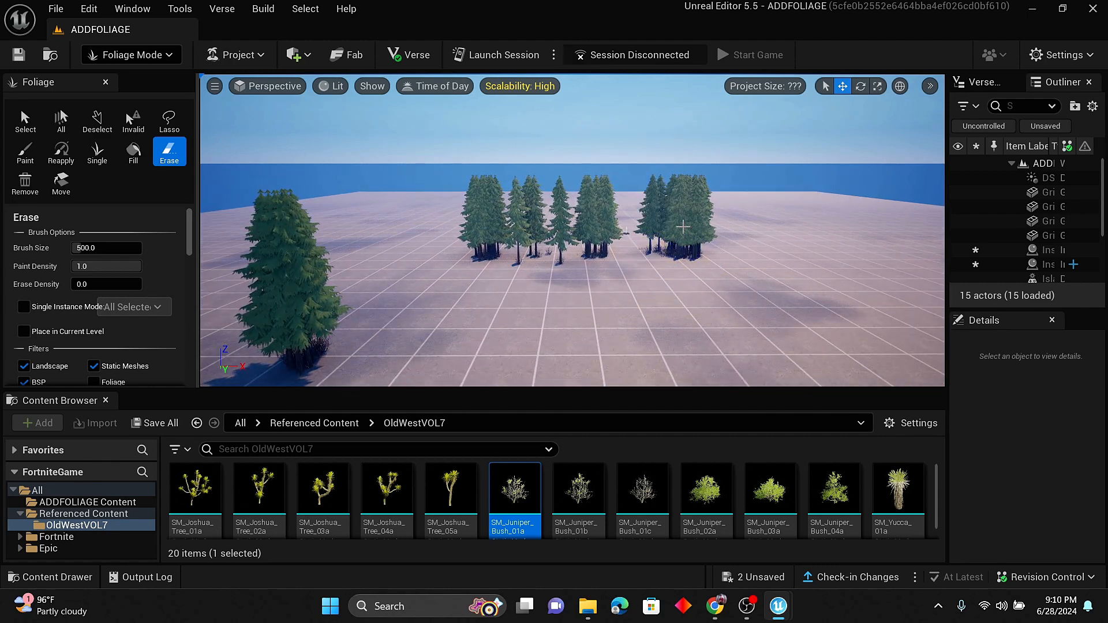